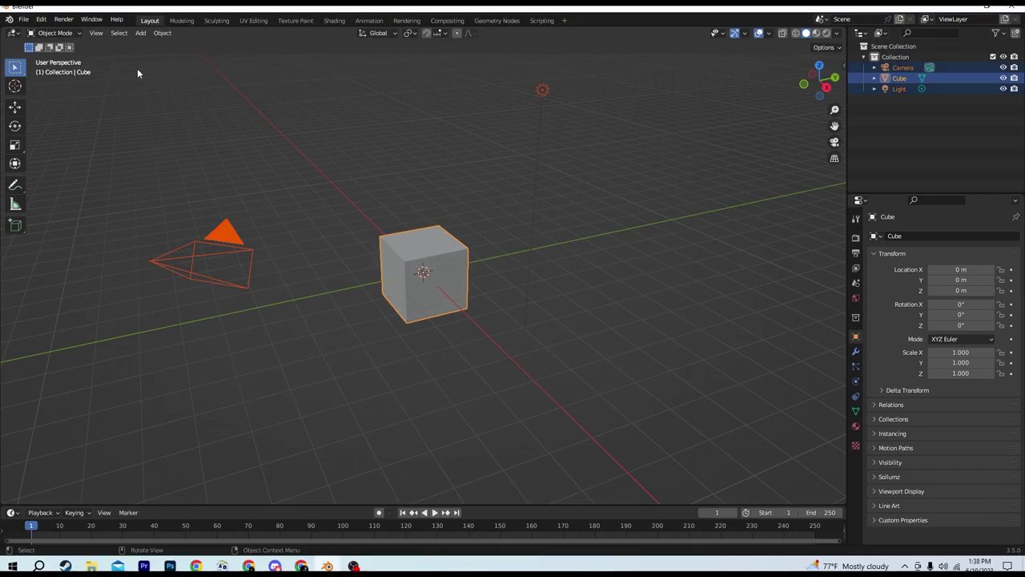
- Delete the default camera, cube and light and add a Bezier circle at the origin
key(x)
click(312, 250)
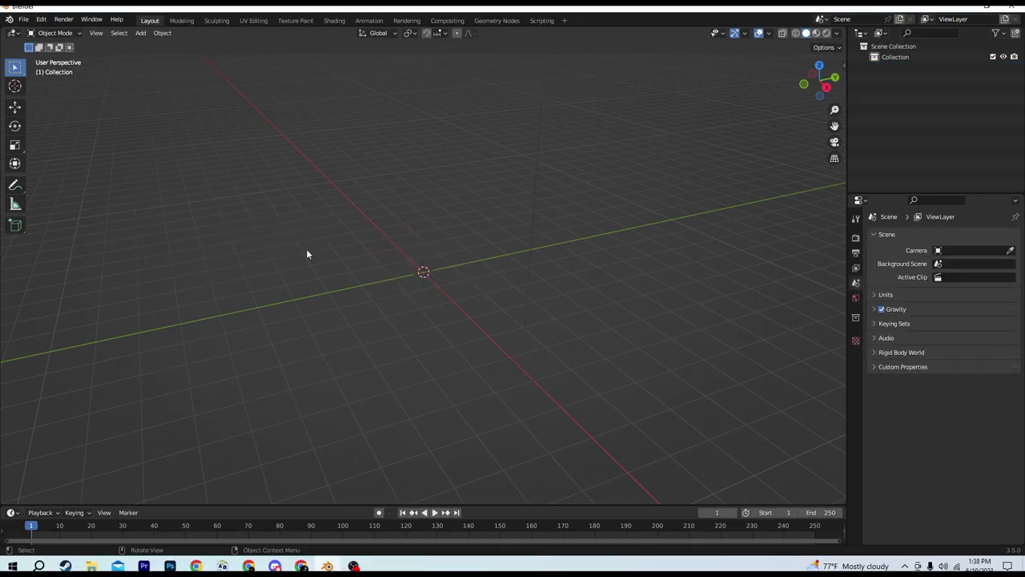
key(shift+a)
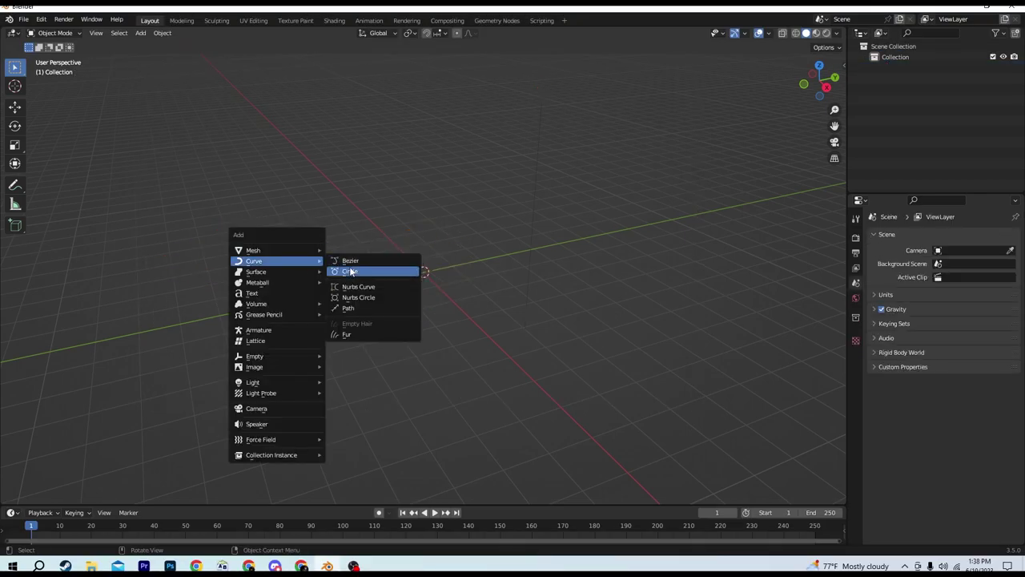
mouse_move(254, 261)
click(353, 273)
- Put the circle in Edit Mode and view it zoomed in from the Right
click(53, 33)
click(53, 51)
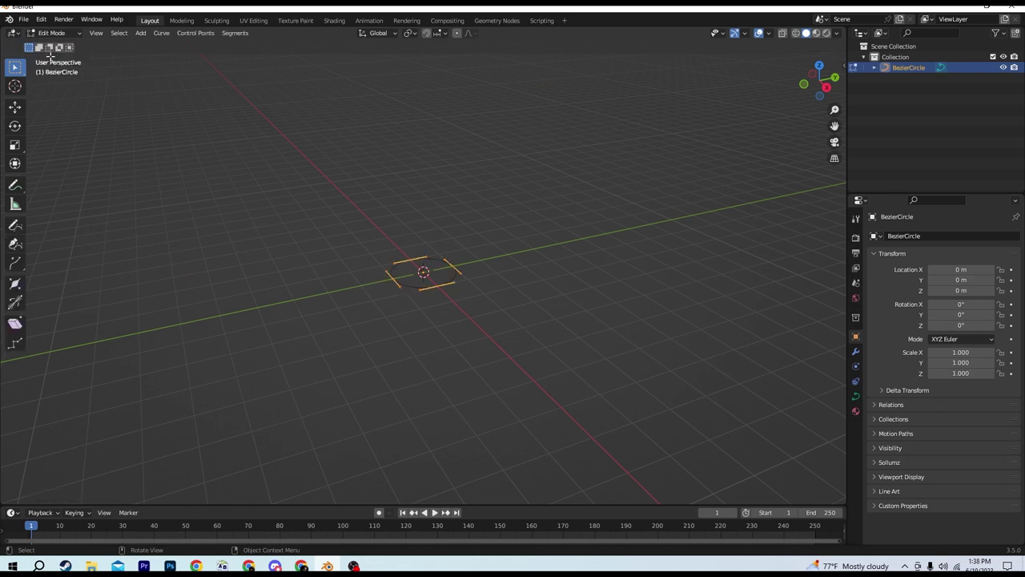
key(KP_3)
scroll(458, 342, up, 4)
scroll(423, 292, up, 2)
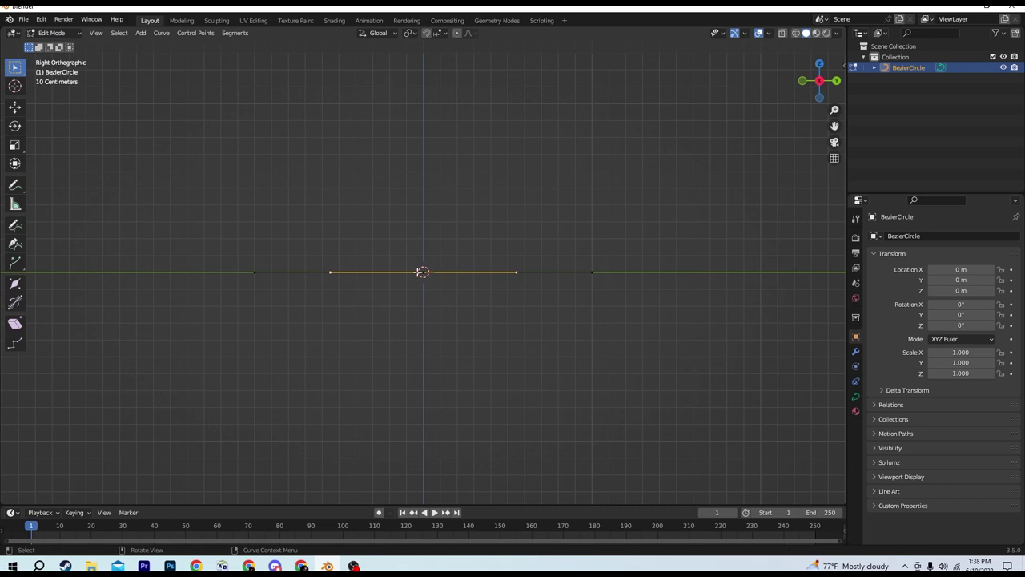
- In Right view, rotate a control point's handle the opposite way to bend the circle
key(r)
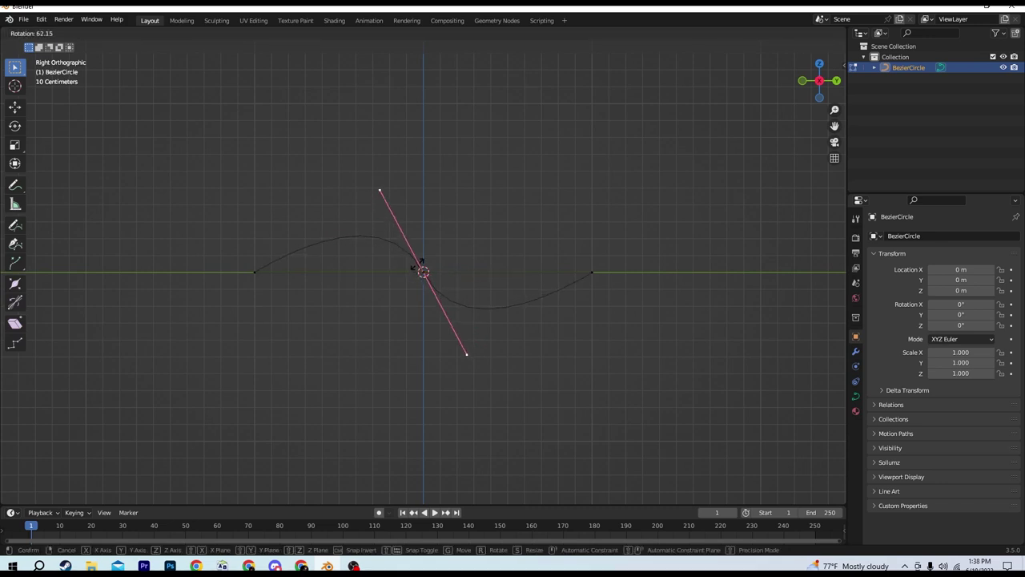
click(417, 264)
key(ctrl+z)
key(r)
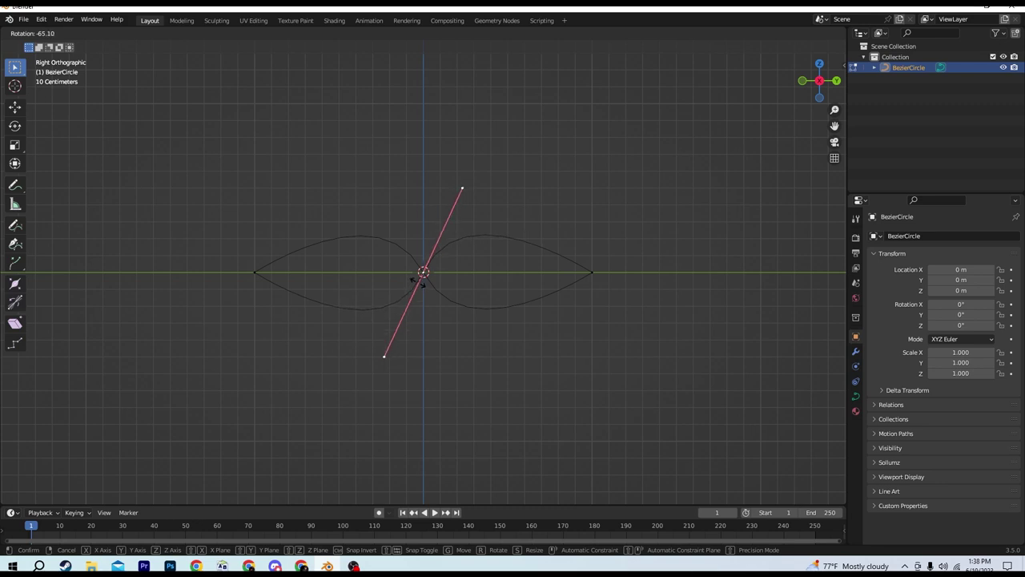
click(416, 280)
- In Front view, rotate the centre point's handle into a figure-eight, then return to Object Mode
key(KP_1)
click(418, 276)
key(r)
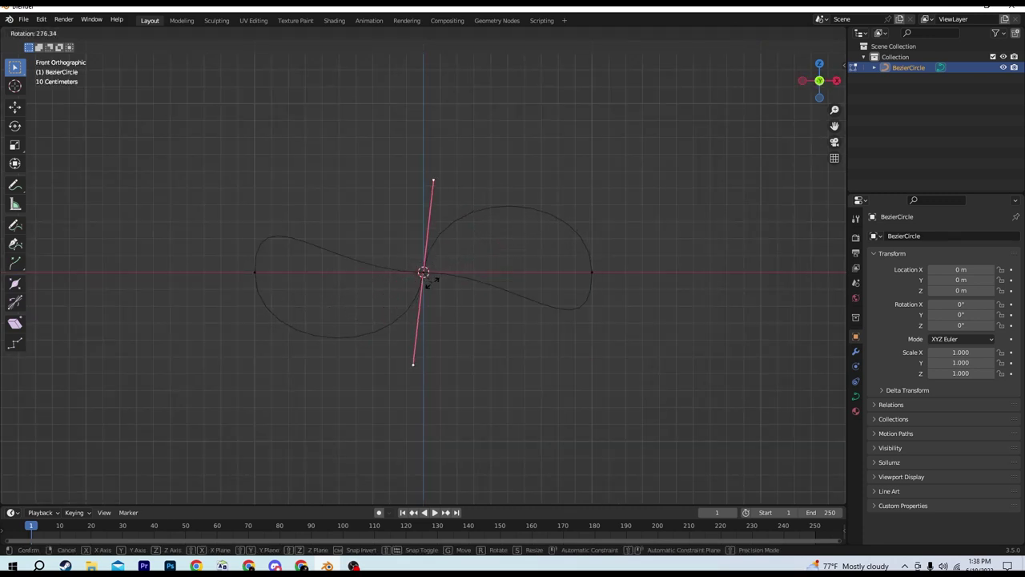
right_click(422, 274)
key(r)
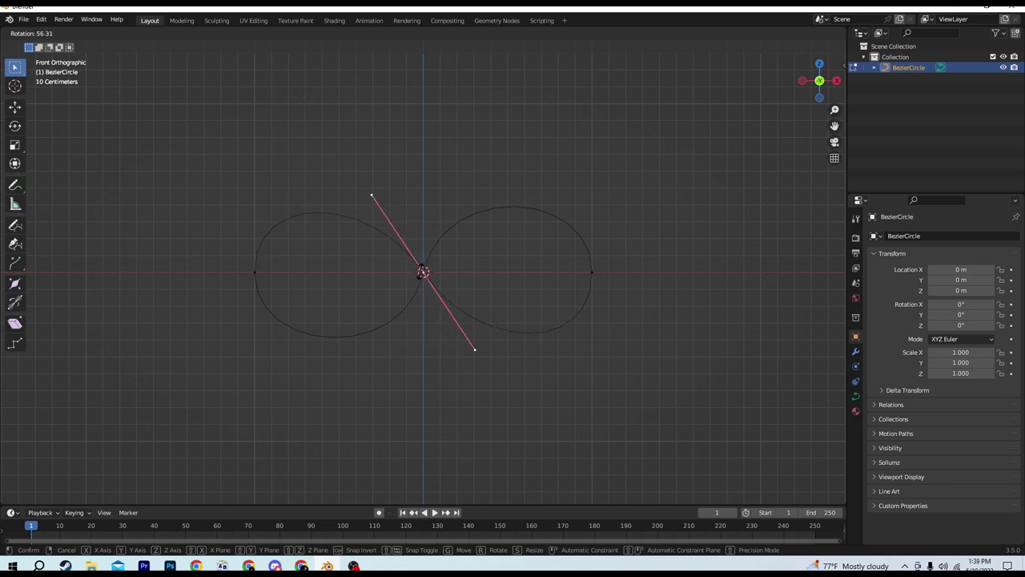
click(420, 273)
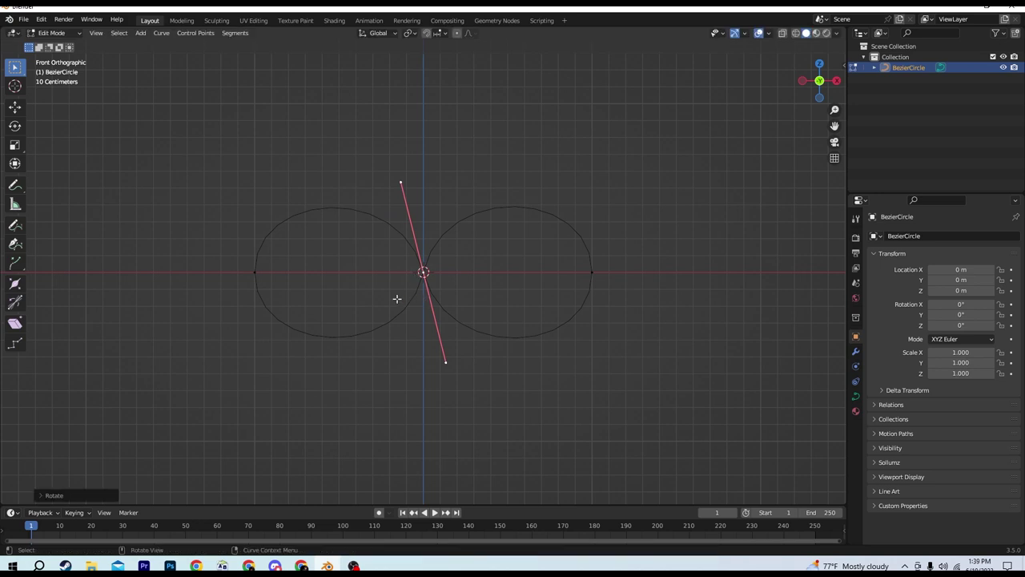
click(52, 33)
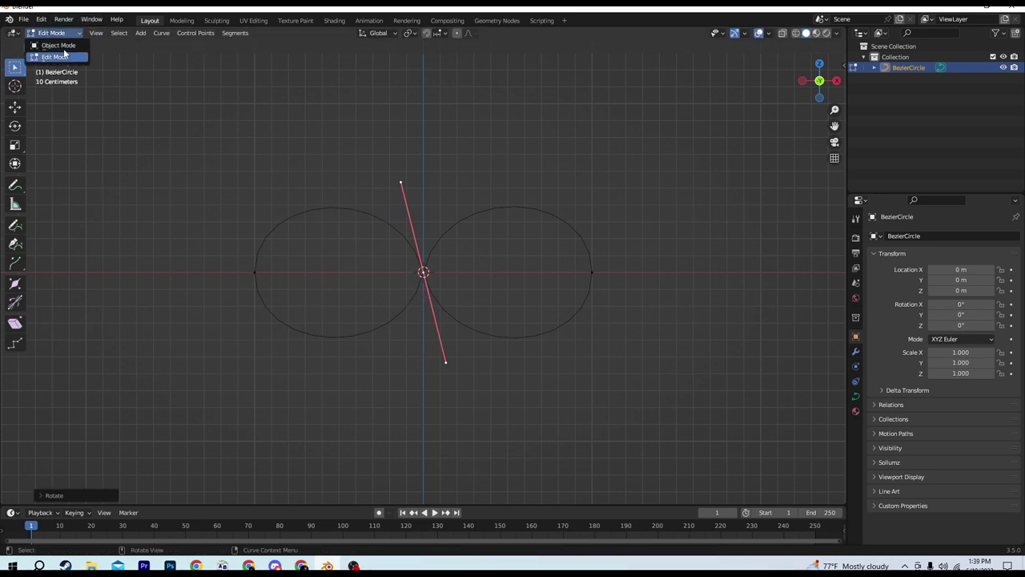
click(53, 46)
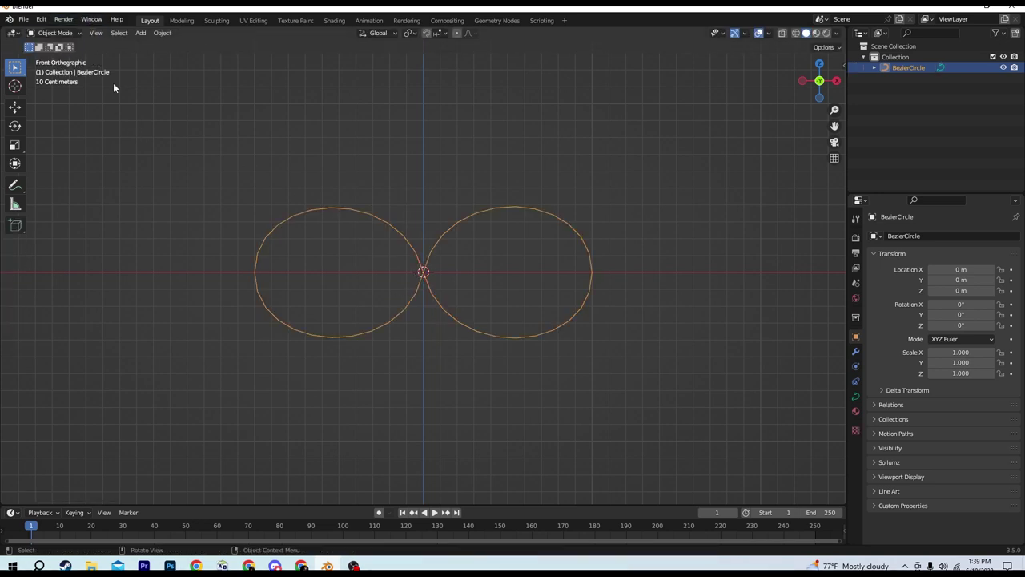
- Set the curve's Geometry Bevel Depth to 0.24 m, making it a round tube
click(856, 396)
click(874, 411)
scroll(885, 402, down, 2)
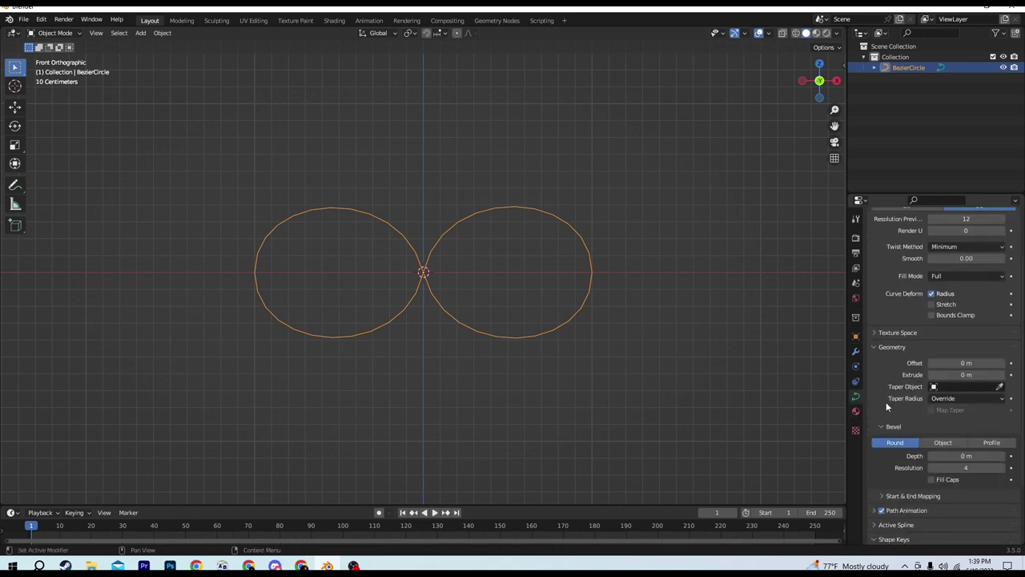
scroll(886, 401, down, 2)
scroll(914, 410, down, 1)
drag(965, 374, 1001, 373)
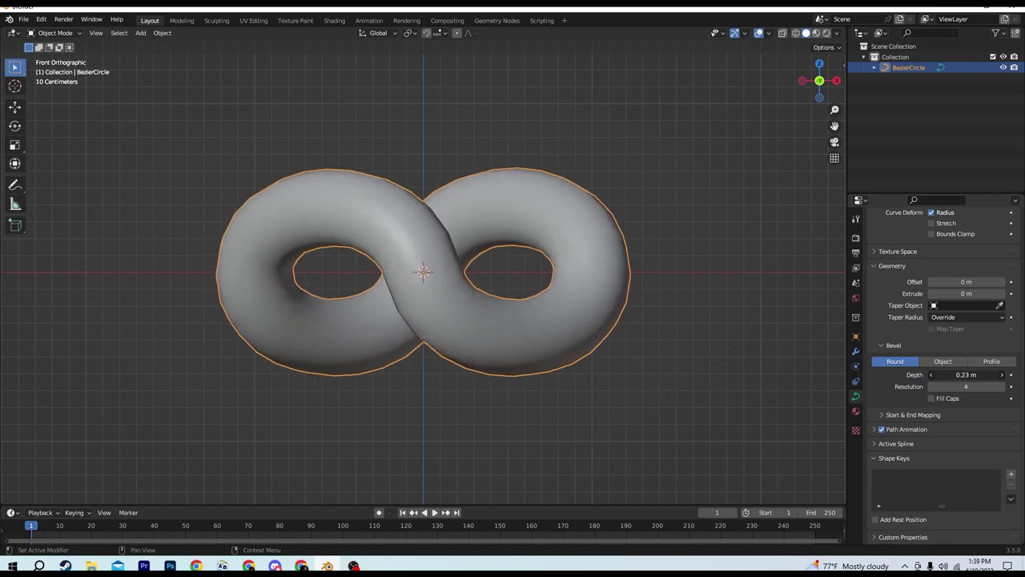
mouse_move(602, 329)
middle_down()
mouse_move(536, 325)
mouse_move(593, 372)
mouse_move(520, 320)
mouse_move(846, 381)
middle_up()
click(959, 375)
click(945, 375)
text(4)
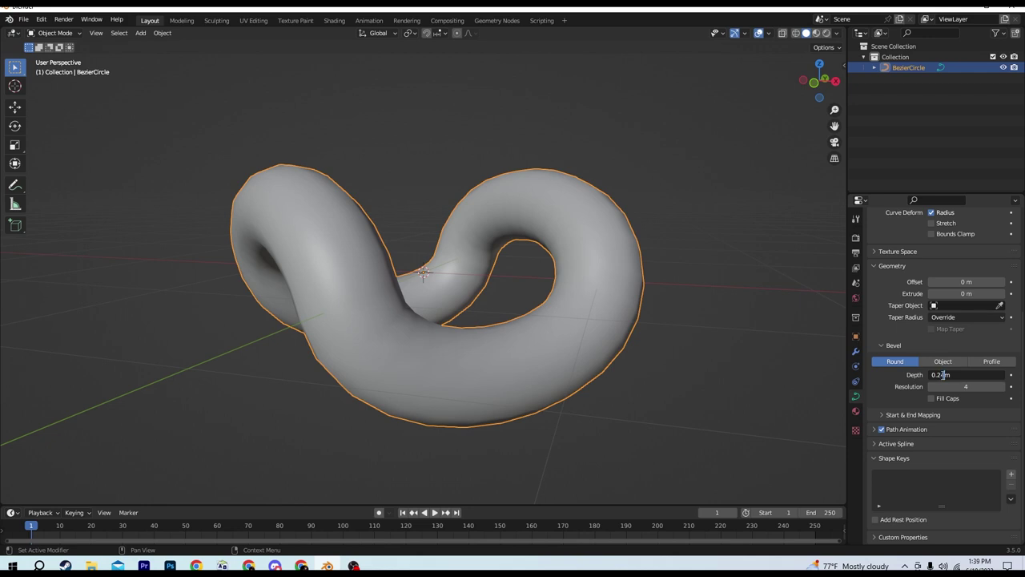
key(Return)
mouse_move(502, 162)
middle_down()
mouse_move(524, 190)
mouse_move(539, 186)
mouse_move(400, 182)
mouse_move(380, 208)
mouse_move(448, 190)
mouse_move(499, 202)
middle_up()
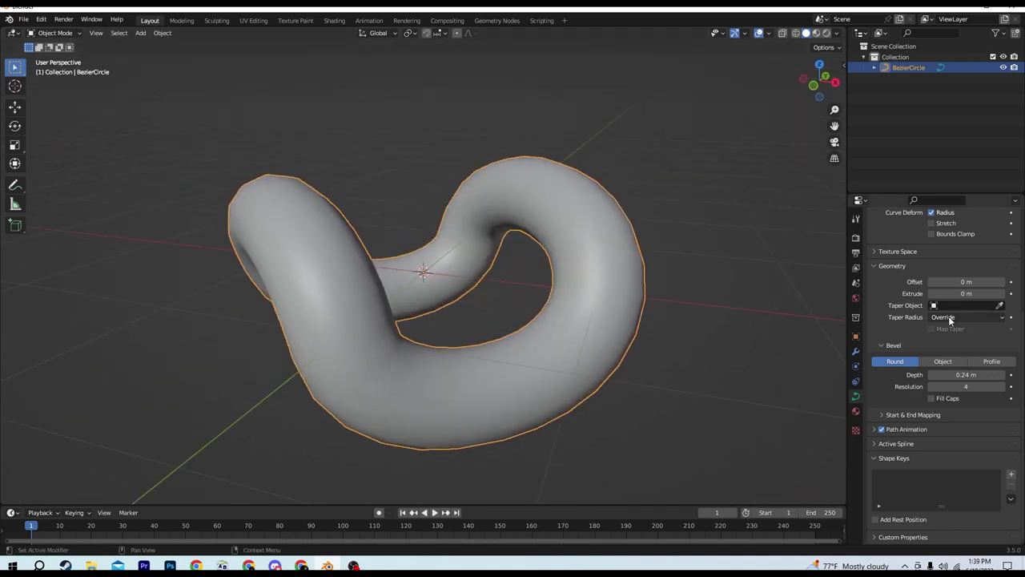
scroll(900, 348, up, 5)
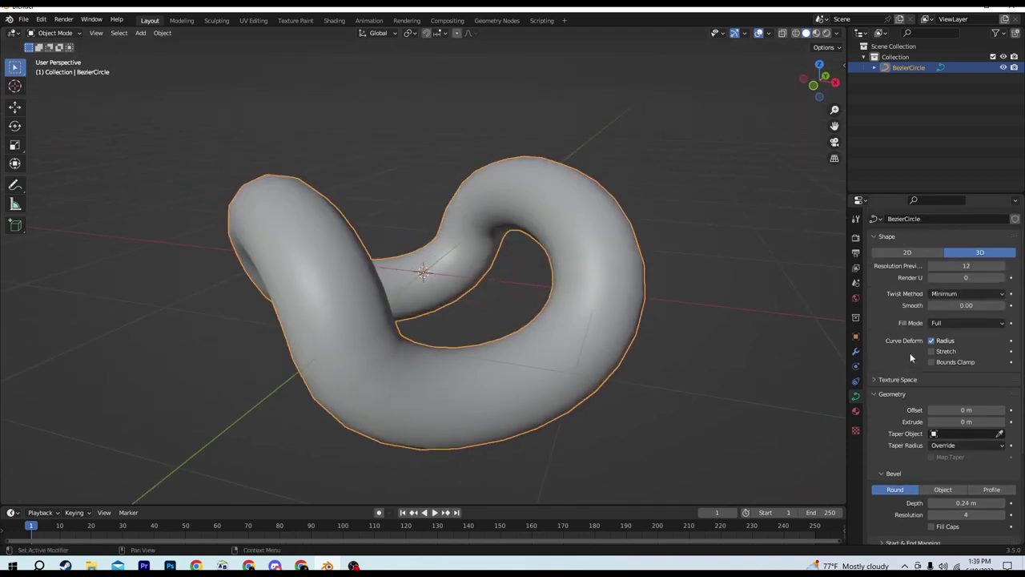
- Raise the curve's Resolution Preview U to 64 for a smoother tube
drag(966, 305, 937, 305)
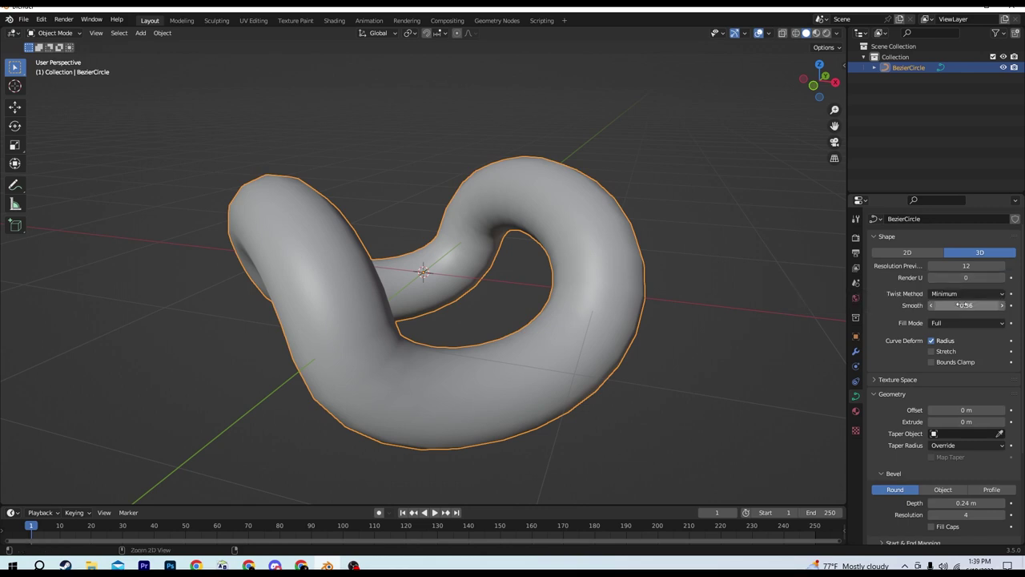
drag(958, 269, 961, 267)
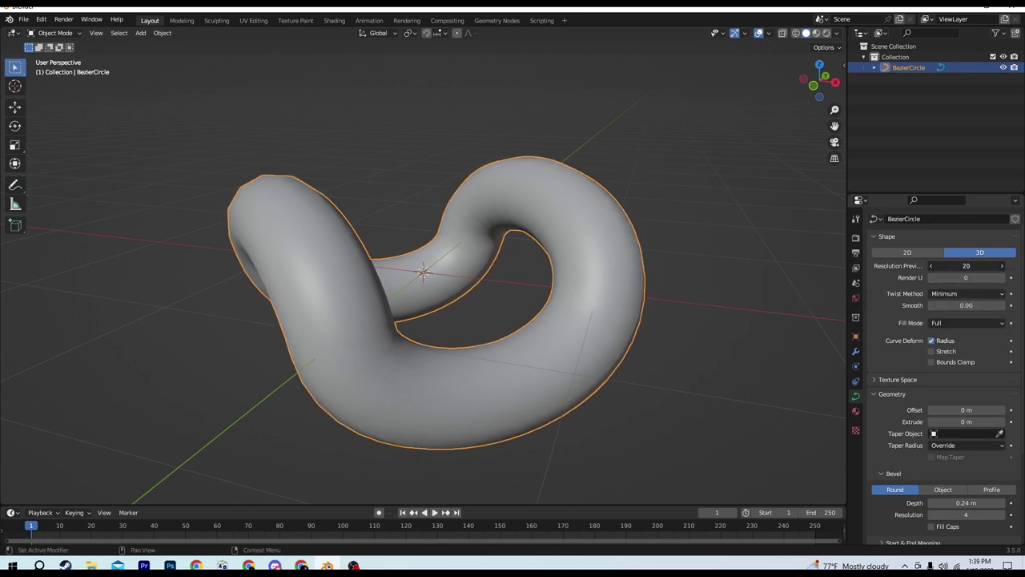
drag(965, 265, 993, 265)
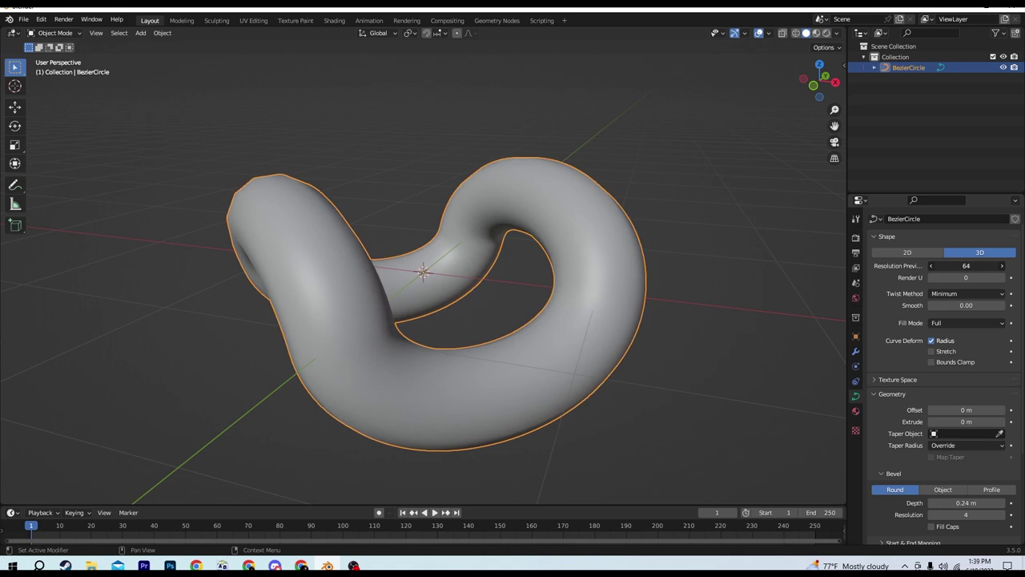
middle_drag(454, 305, 342, 201)
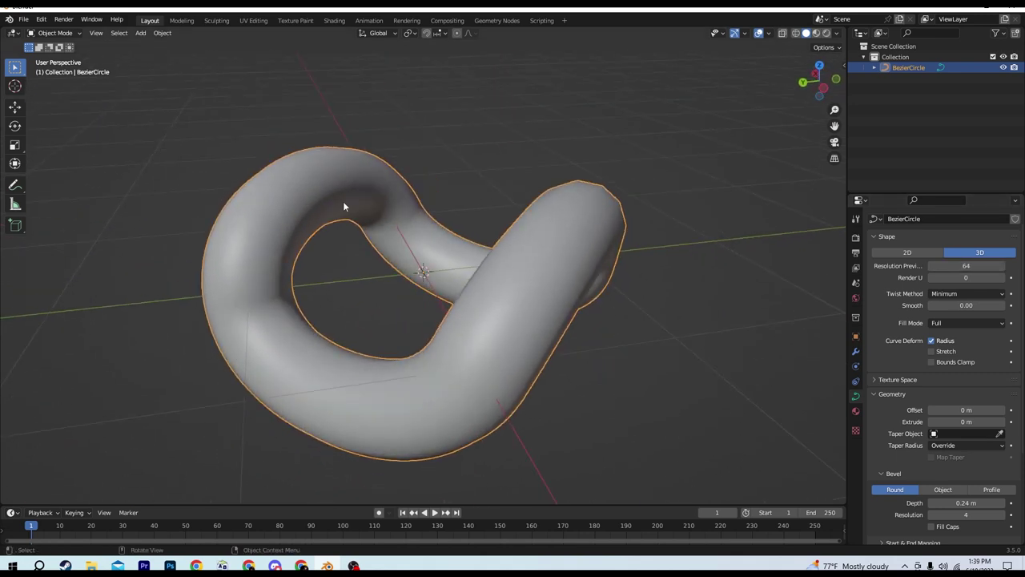
right_click(264, 179)
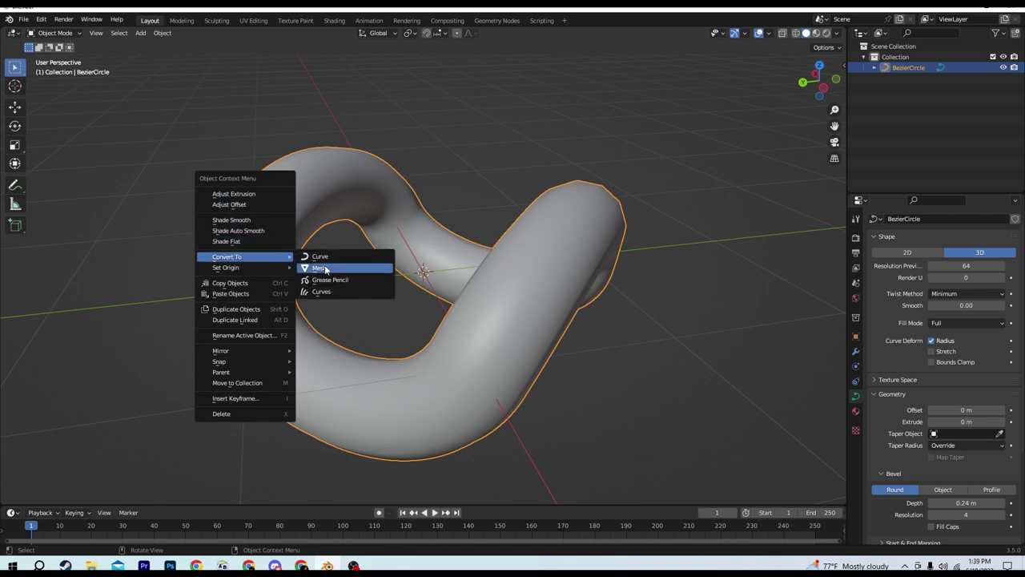
- Convert the tube to a mesh and choose the Box Trim tool in the Sculpting workspace
mouse_move(227, 256)
click(325, 267)
click(225, 21)
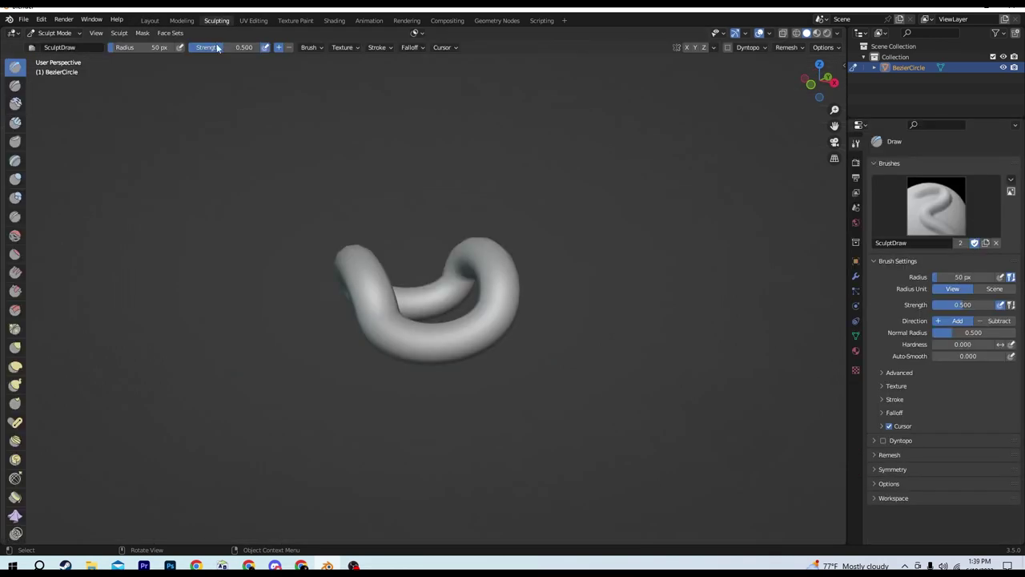
drag(28, 283, 133, 286)
scroll(73, 340, down, 3)
scroll(72, 343, down, 3)
scroll(70, 342, down, 3)
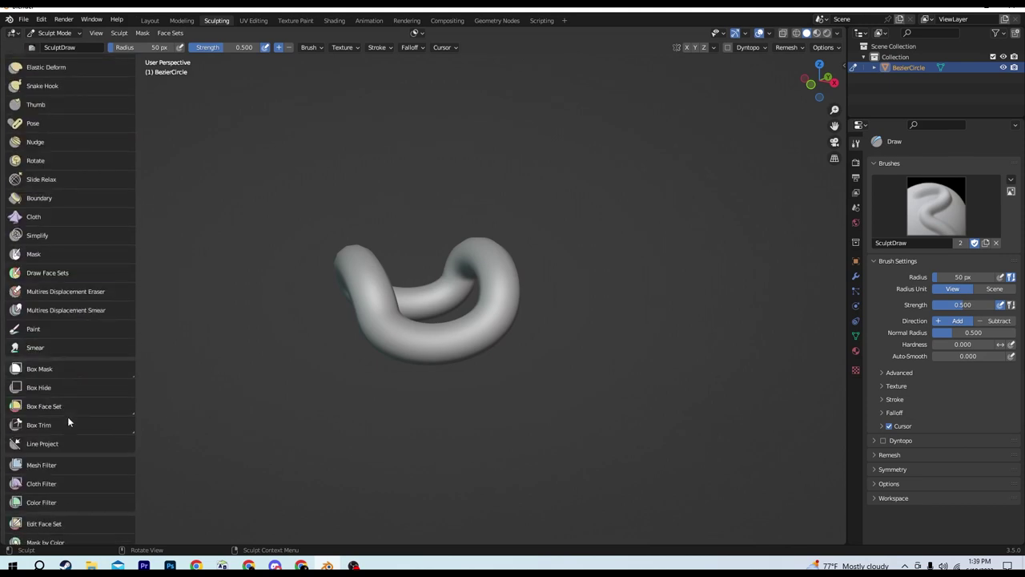
click(70, 423)
- In Front view, trim the link's top and bottom flat, then return to Layout
key(KP_1)
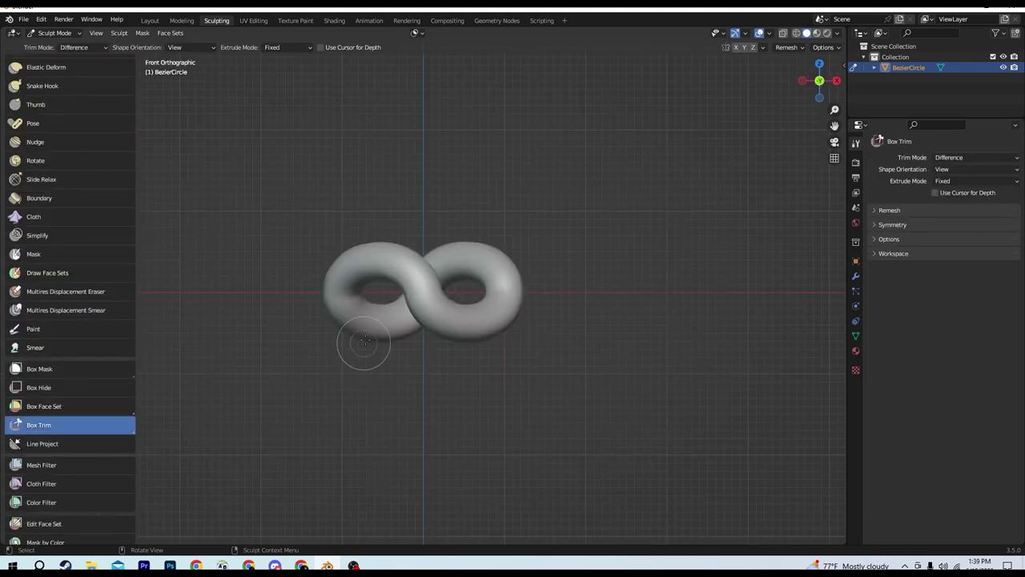
scroll(356, 365, up, 3)
scroll(370, 344, up, 2)
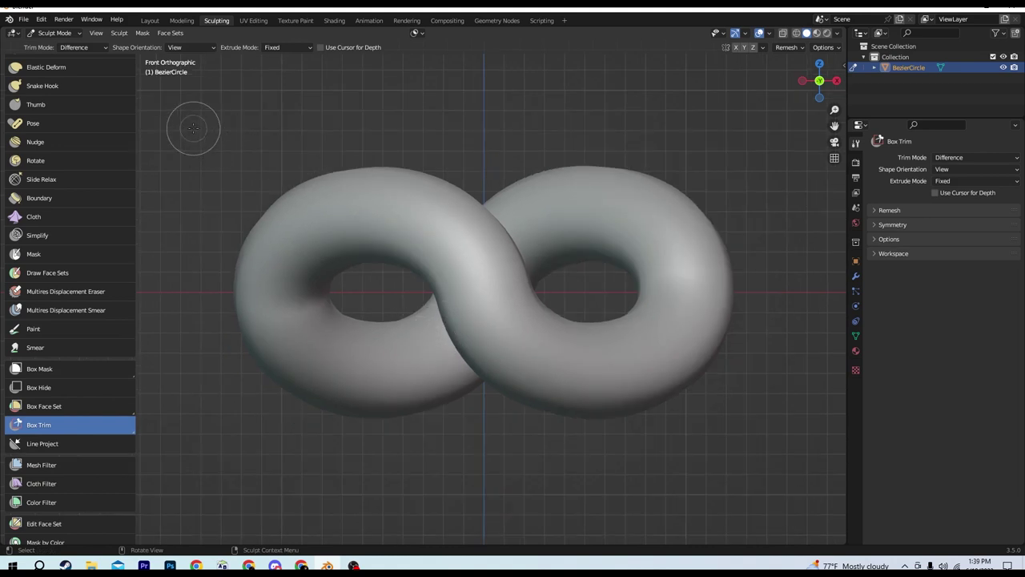
mouse_move(199, 130)
mouse_down()
mouse_move(754, 227)
mouse_move(782, 220)
mouse_up()
drag(206, 419, 833, 350)
mouse_move(727, 339)
middle_down()
mouse_move(552, 315)
mouse_move(427, 224)
mouse_move(394, 288)
mouse_move(471, 366)
middle_up()
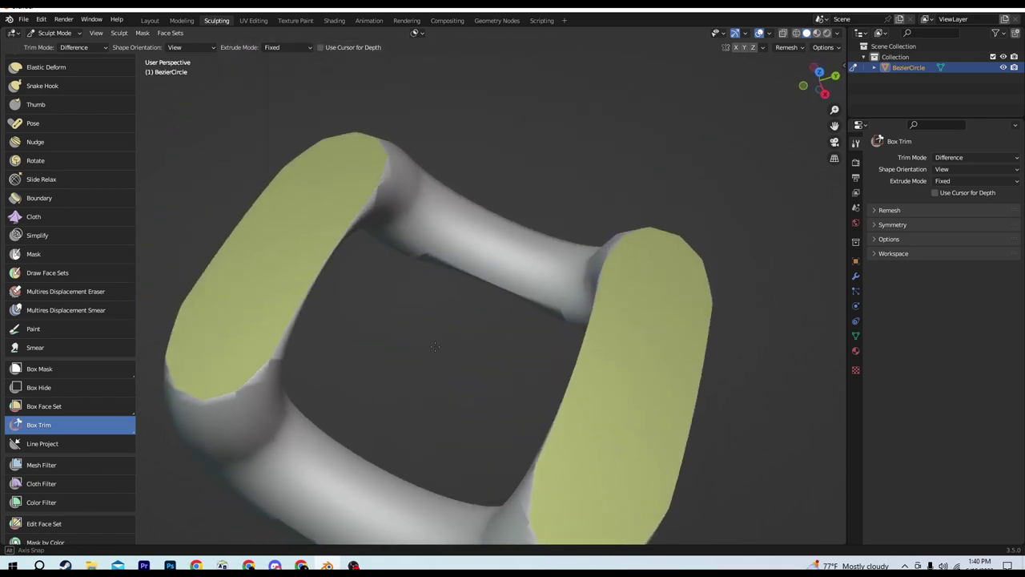
scroll(337, 208, down, 2)
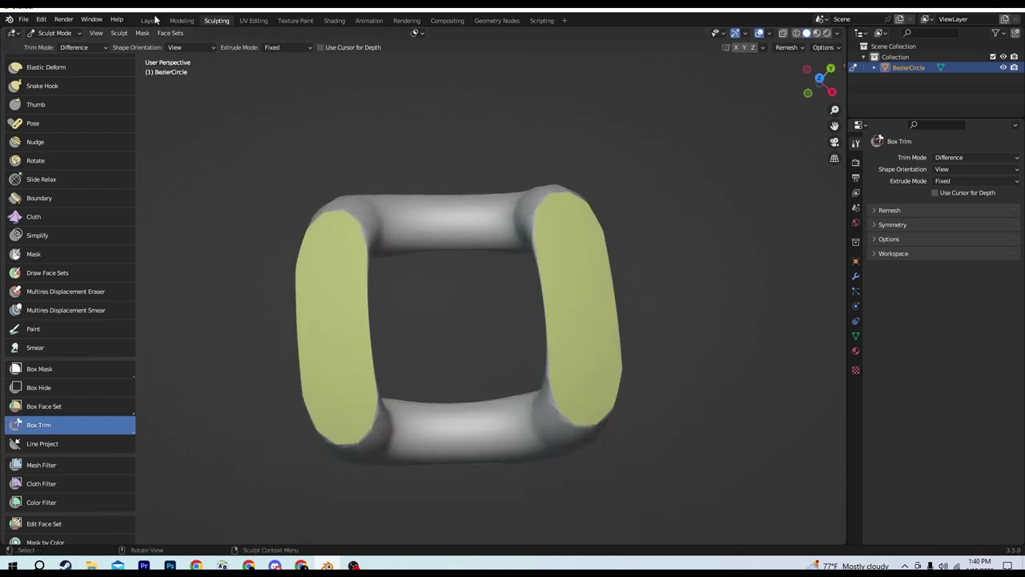
click(150, 20)
mouse_move(394, 273)
middle_down()
mouse_move(448, 290)
mouse_move(418, 279)
mouse_move(404, 230)
middle_up()
scroll(418, 278, up, 2)
- Add an Array modifier to the chain link
click(856, 351)
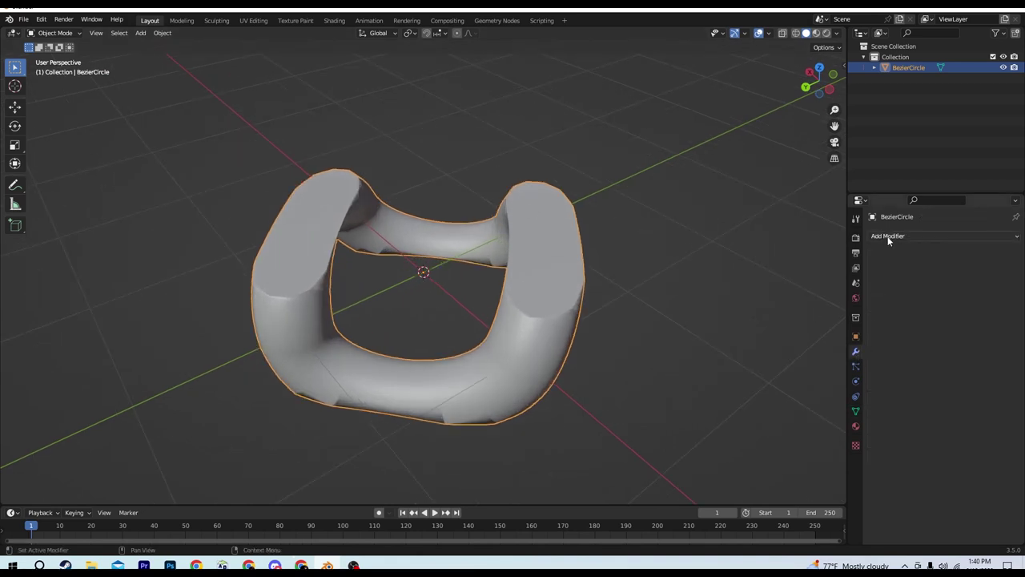
click(888, 235)
click(814, 266)
- In Top view, set the Array's Relative Offset Factor X to 0.5 so links overlap
mouse_move(491, 251)
middle_down()
mouse_move(370, 264)
mouse_move(787, 322)
middle_up()
middle_drag(683, 285, 664, 320)
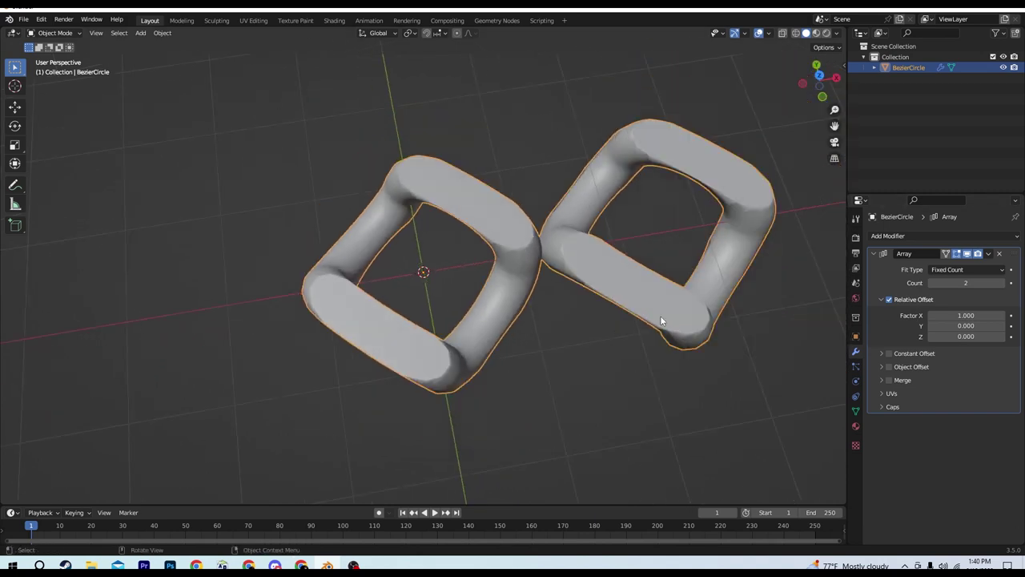
scroll(664, 320, down, 2)
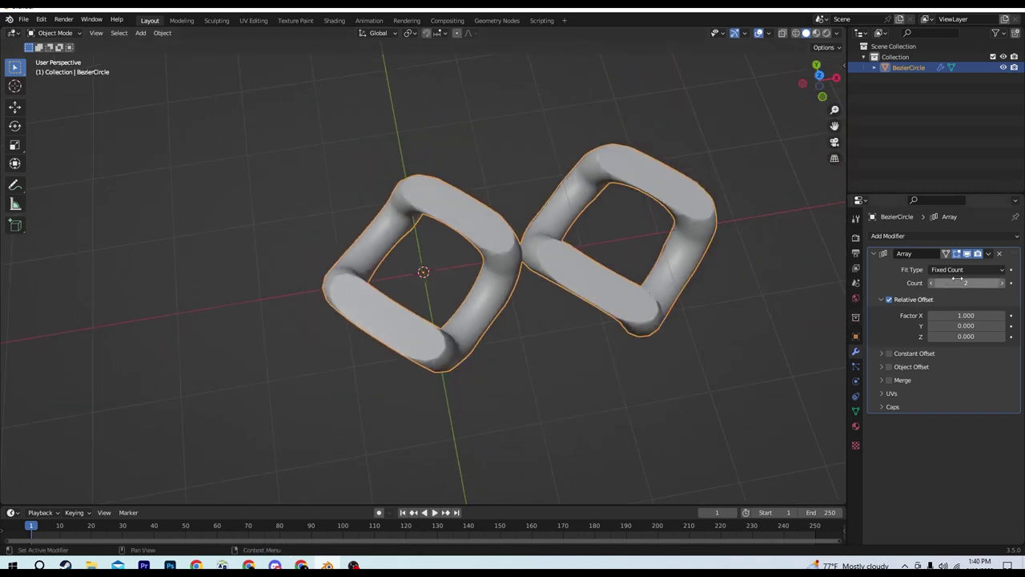
key(KP_7)
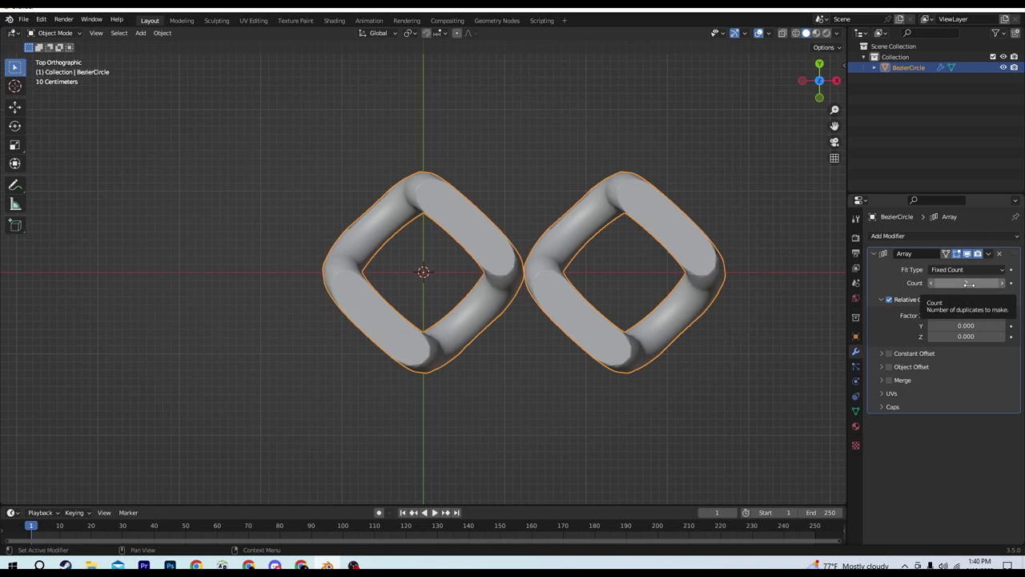
drag(966, 315, 933, 315)
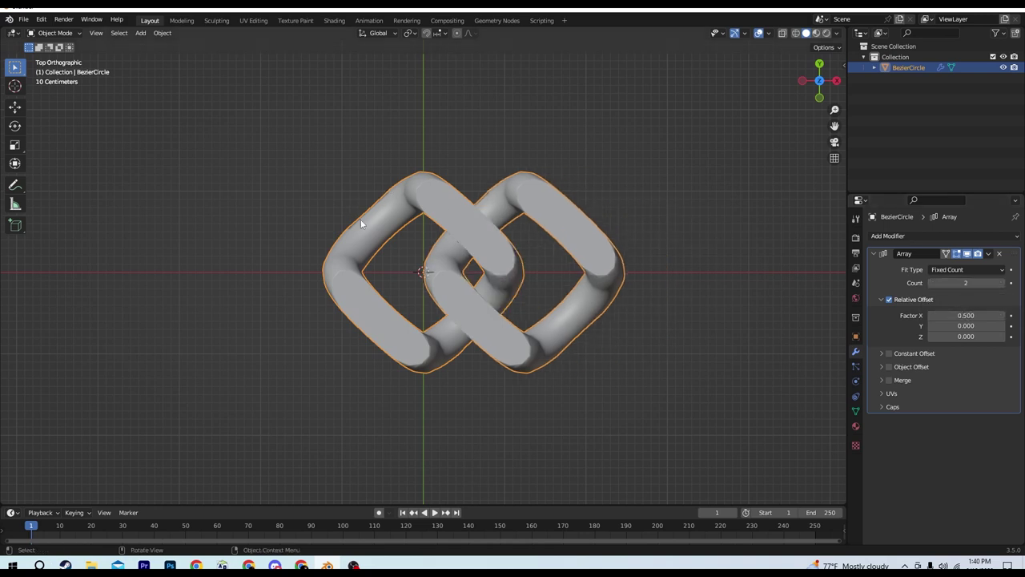
click(59, 33)
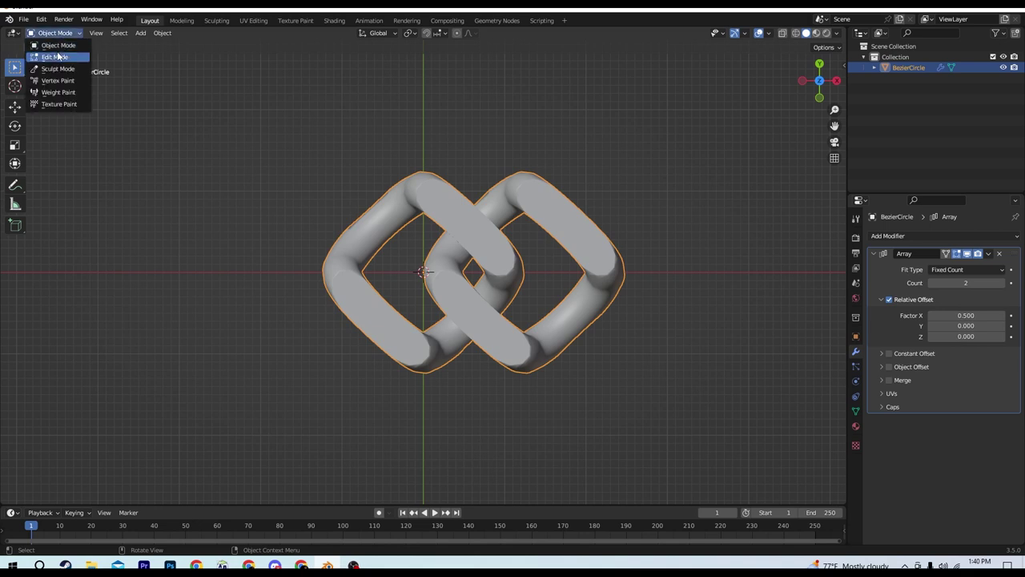
- Select the whole link mesh in Edit Mode, thicken it with Alt+S Shrink/Fatten, and return to Object Mode
click(58, 54)
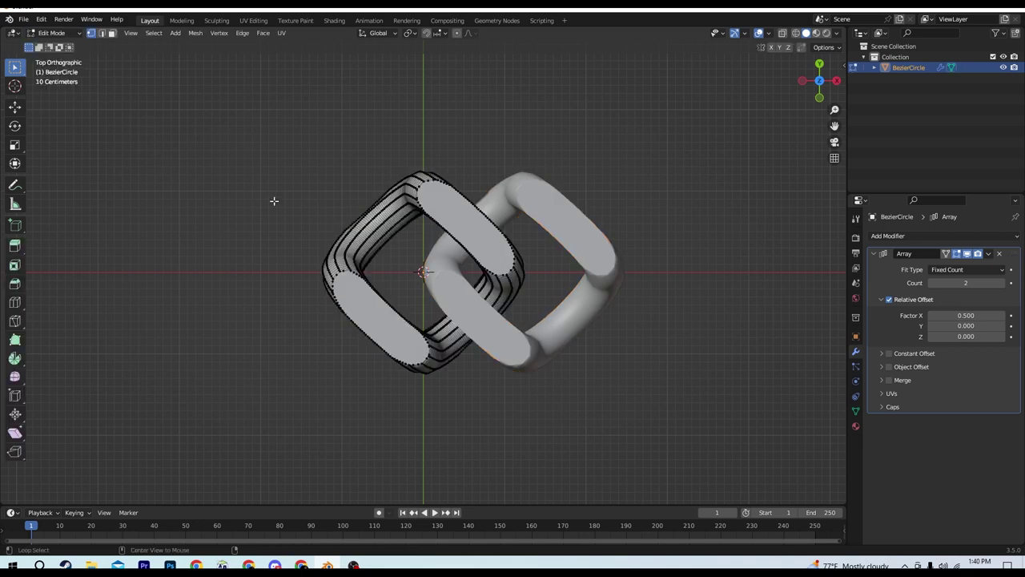
key(l)
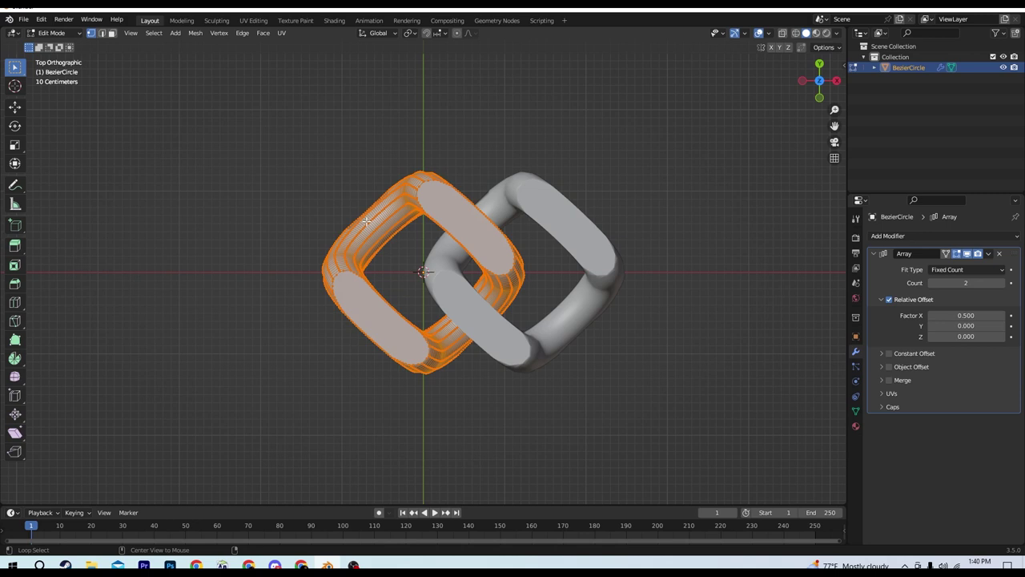
key(alt+s)
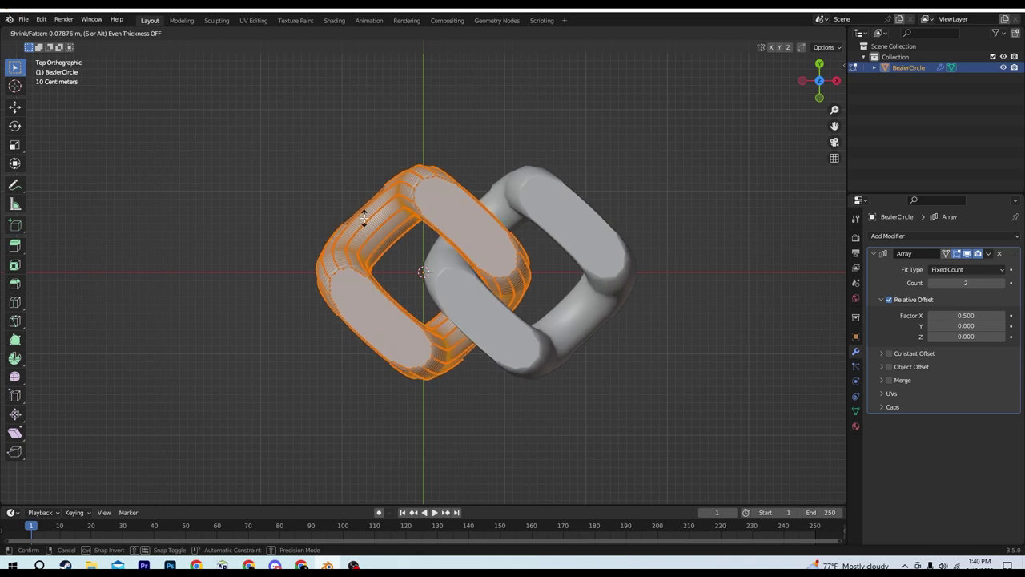
click(364, 216)
click(52, 32)
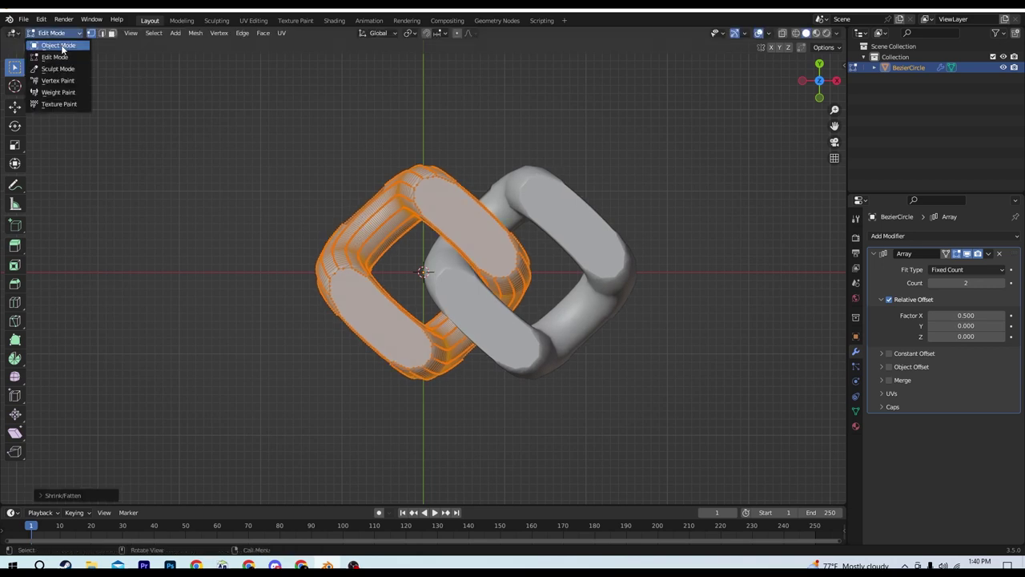
click(49, 42)
mouse_move(788, 338)
middle_down()
mouse_move(522, 282)
mouse_move(605, 225)
mouse_move(381, 367)
mouse_move(437, 302)
mouse_move(432, 259)
mouse_move(238, 373)
mouse_move(290, 408)
mouse_move(449, 307)
mouse_move(640, 284)
middle_up()
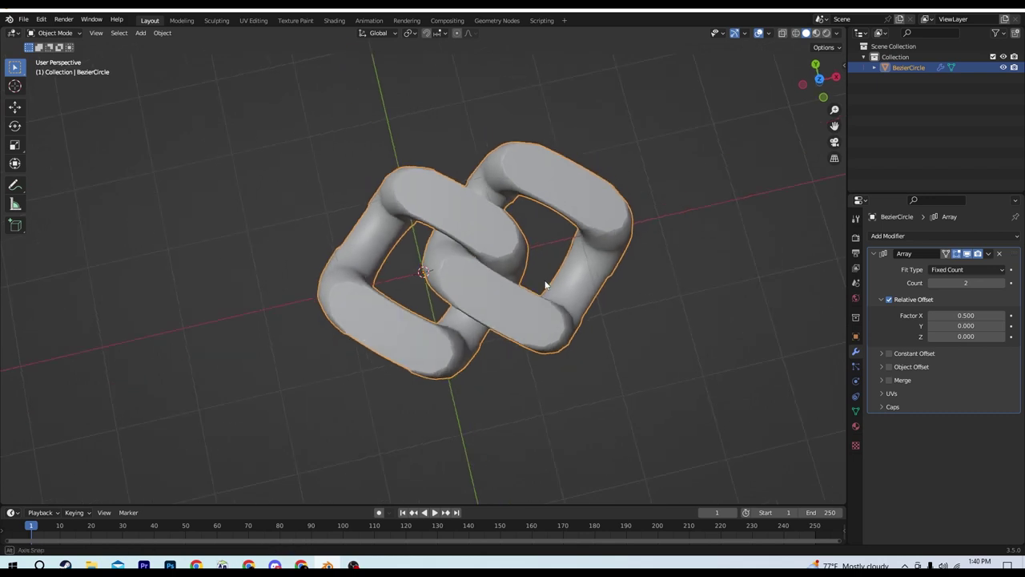
- Raise the Array modifier Count to 20 links
drag(938, 282, 987, 282)
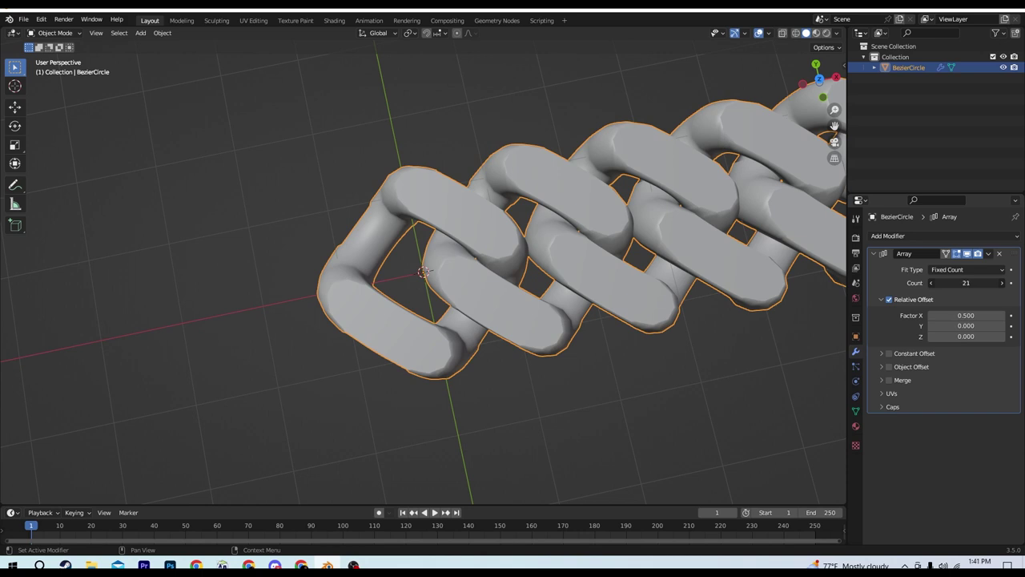
scroll(501, 348, down, 3)
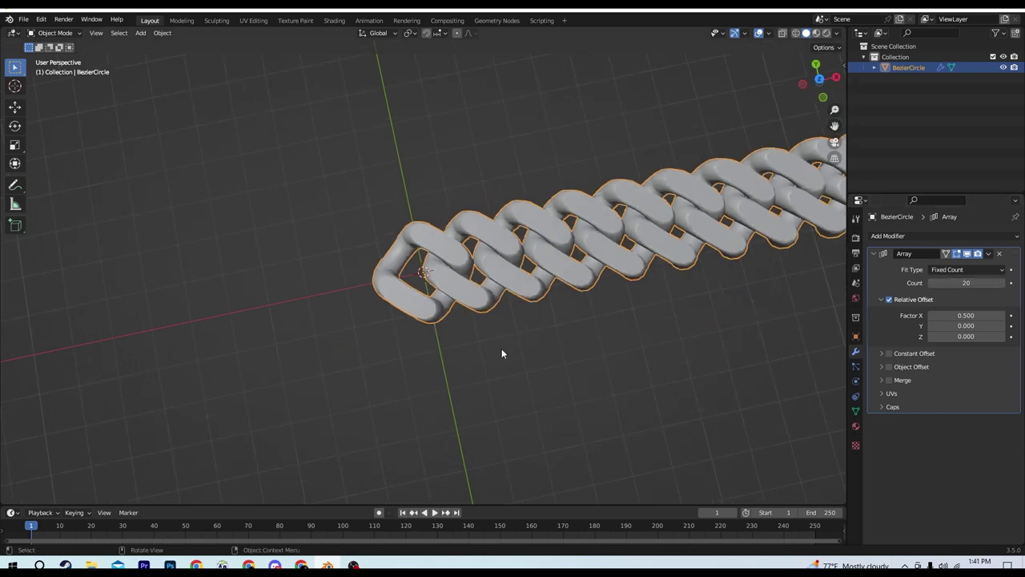
scroll(501, 348, down, 2)
scroll(501, 349, down, 2)
mouse_move(495, 335)
middle_down()
mouse_move(567, 251)
mouse_move(498, 267)
mouse_move(449, 311)
mouse_move(465, 315)
middle_up()
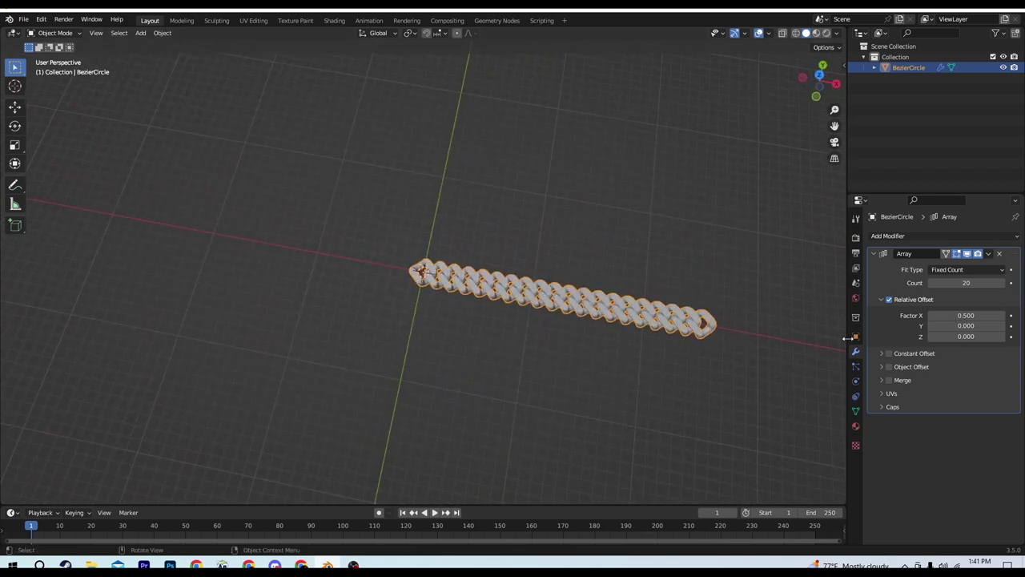
- Add a Curve modifier to the chain and a new, scaled-up Bezier circle
click(951, 239)
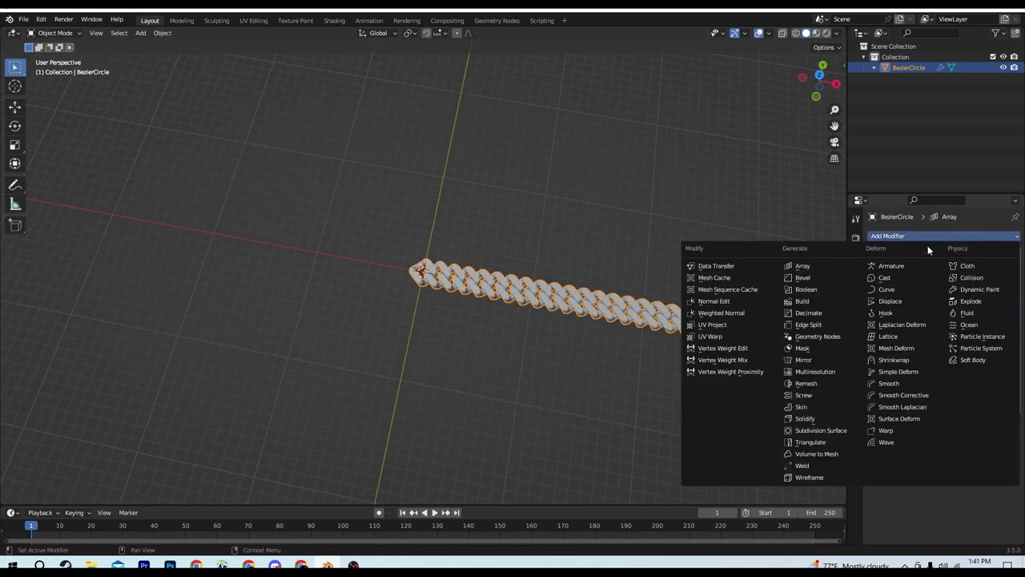
click(897, 294)
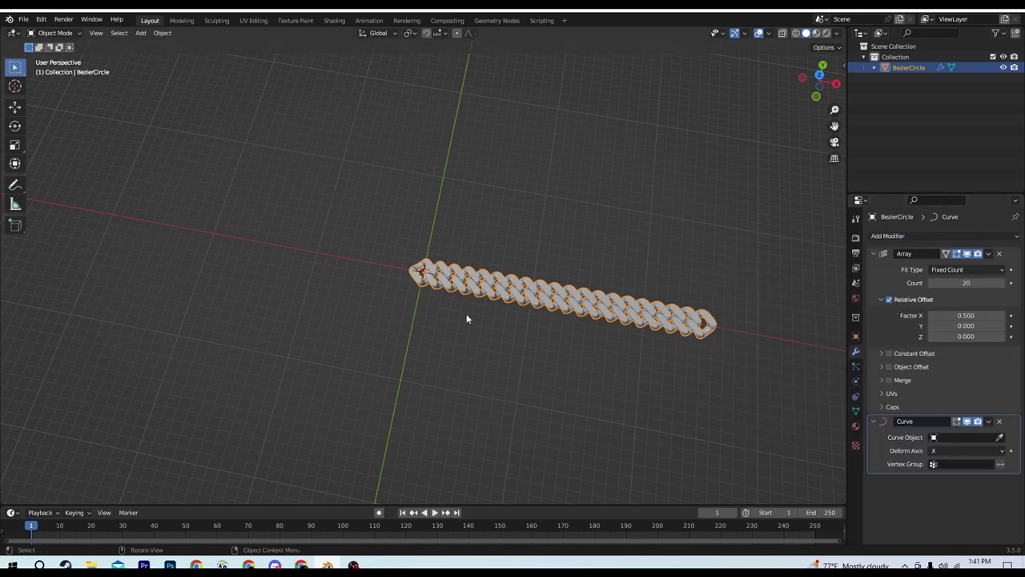
key(shift+a)
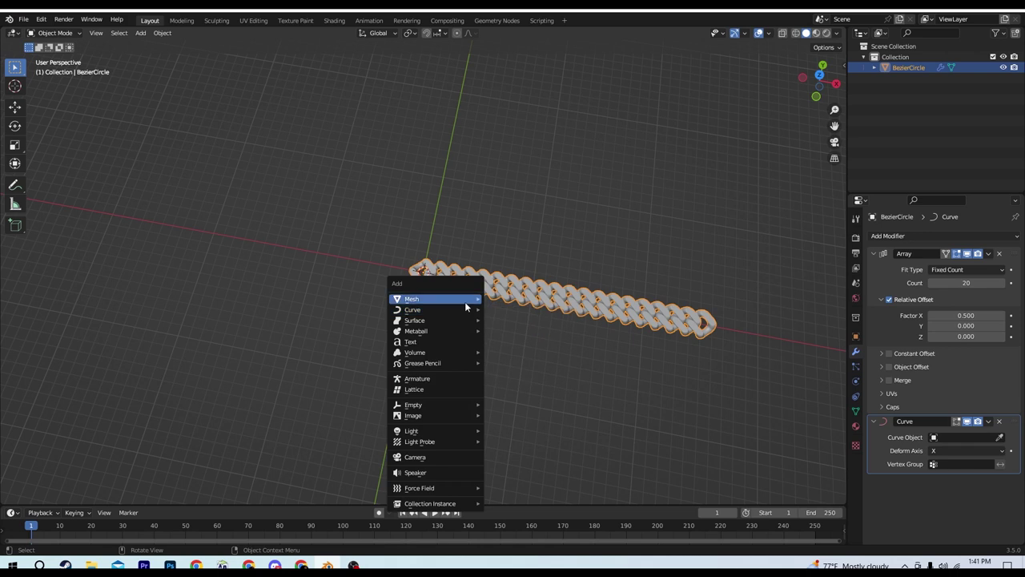
click(519, 320)
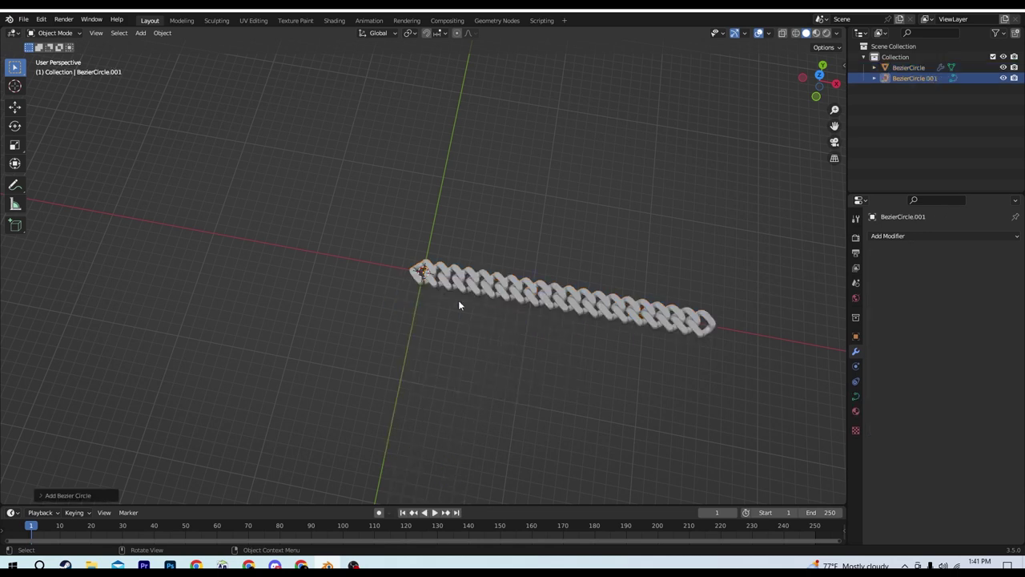
key(s)
click(525, 351)
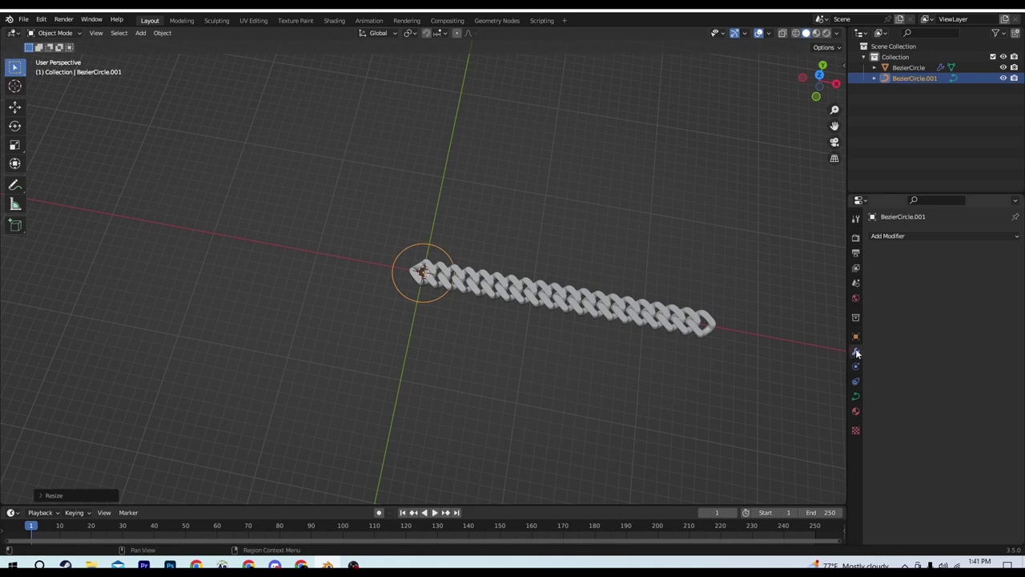
- Set the chain's Curve modifier object to BezierCircle.001 so it bends into a ring
click(467, 271)
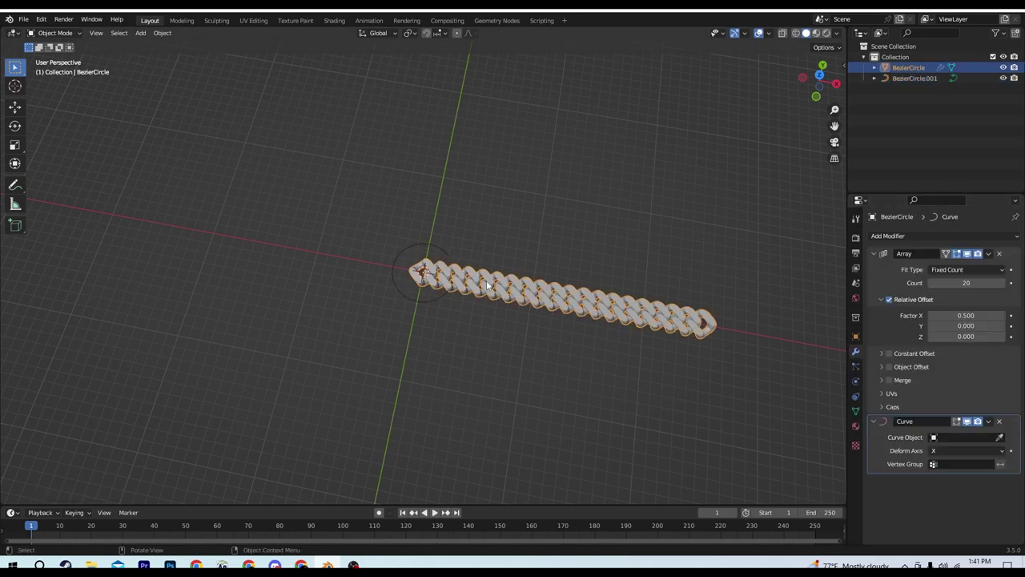
click(994, 437)
click(945, 324)
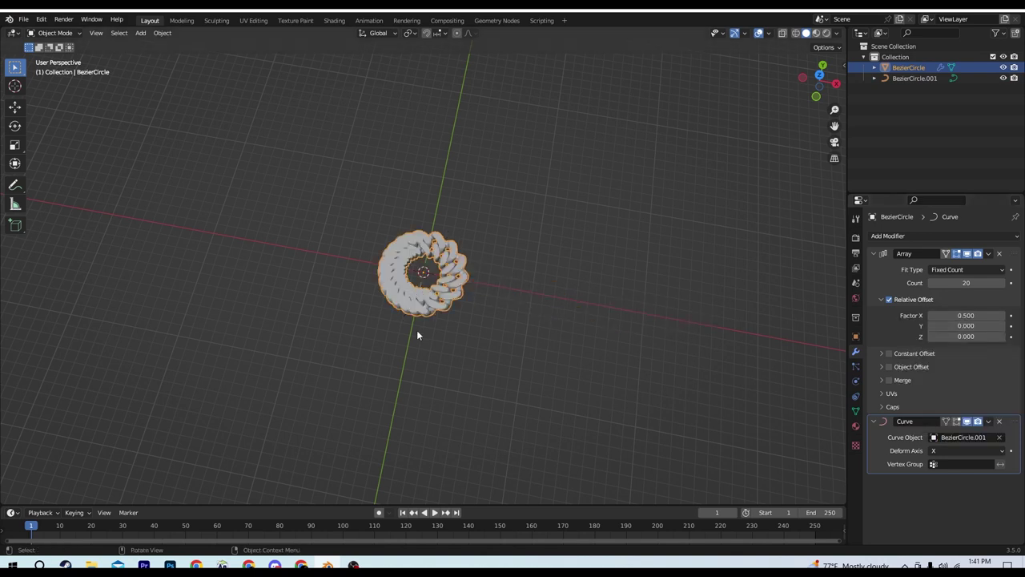
scroll(417, 334, up, 3)
scroll(404, 356, up, 3)
middle_drag(401, 366, 431, 359)
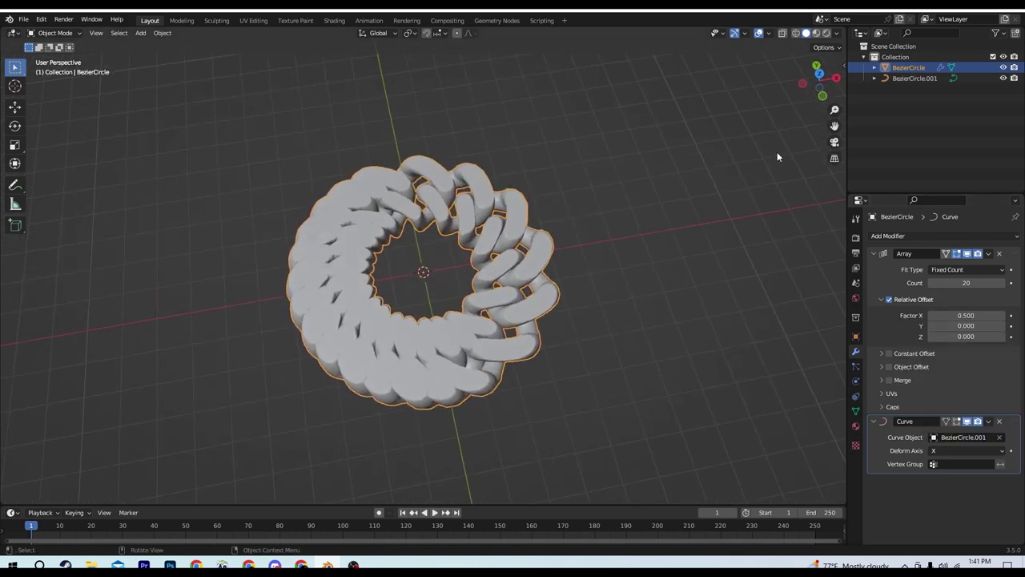
- Scale up BezierCircle.001 so the links spread evenly around it
click(905, 81)
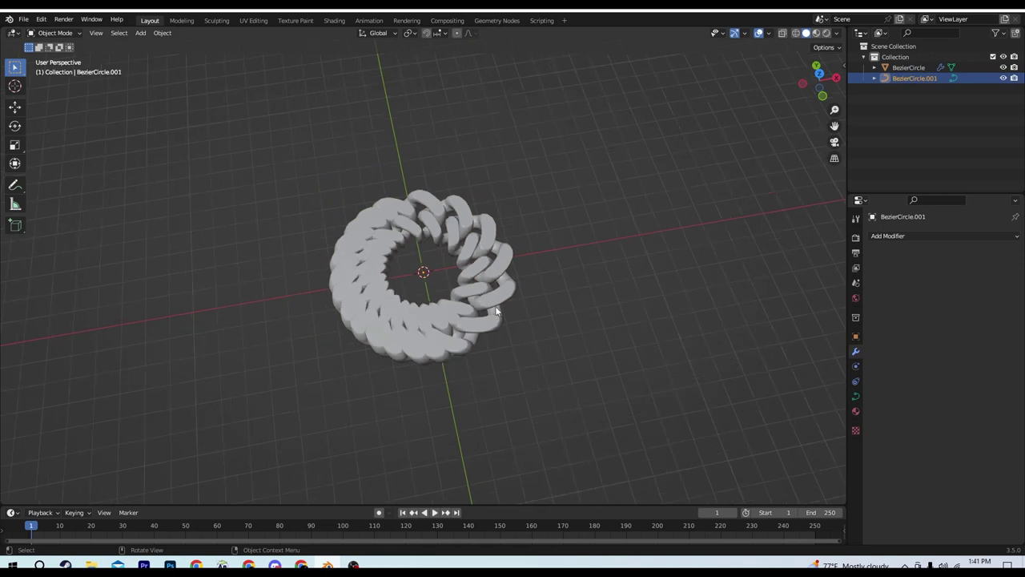
key(s)
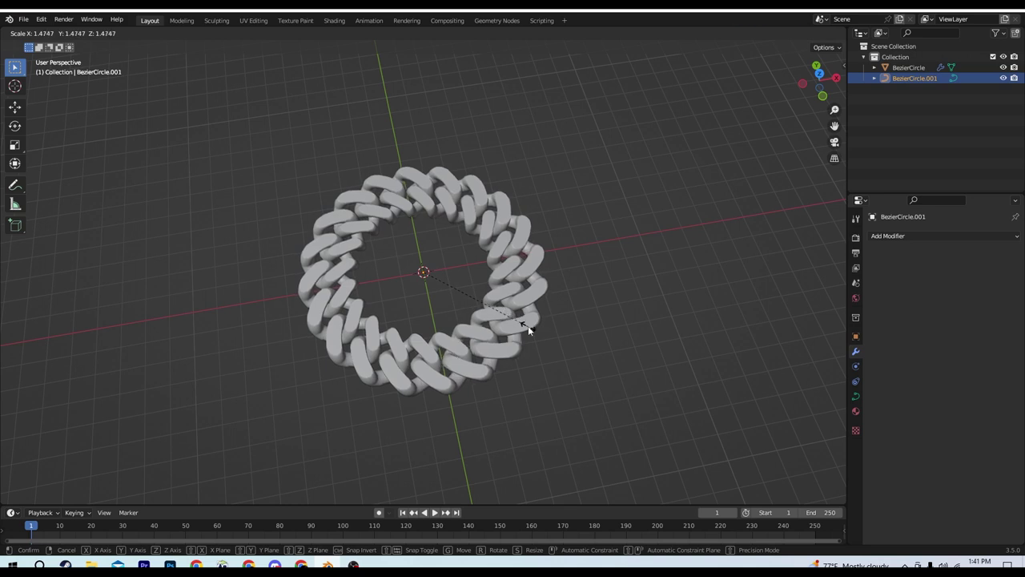
click(528, 328)
middle_drag(466, 349, 457, 318)
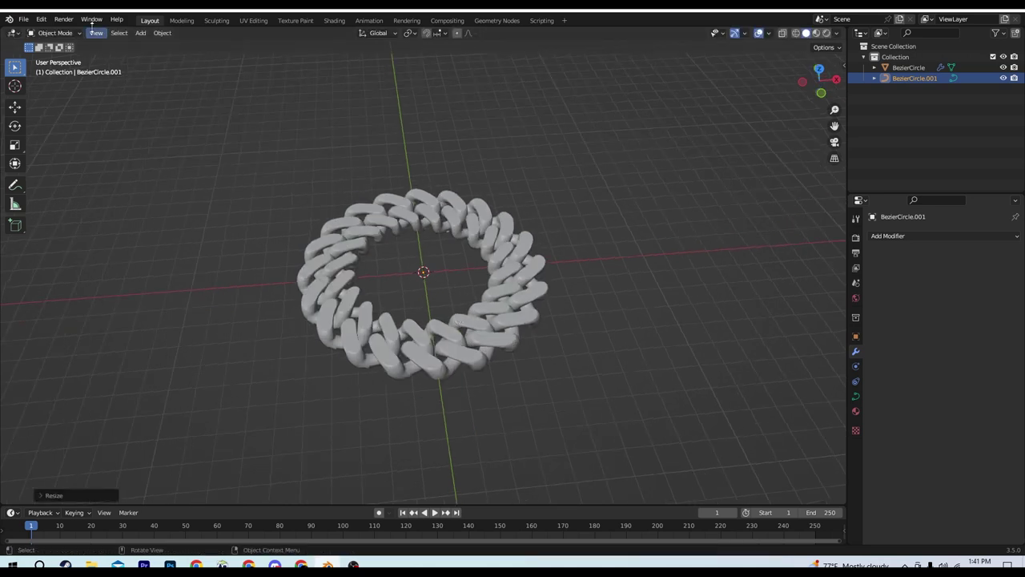
- In Edit Mode and Front view, tilt the guide curve's selected points by 90°
click(57, 58)
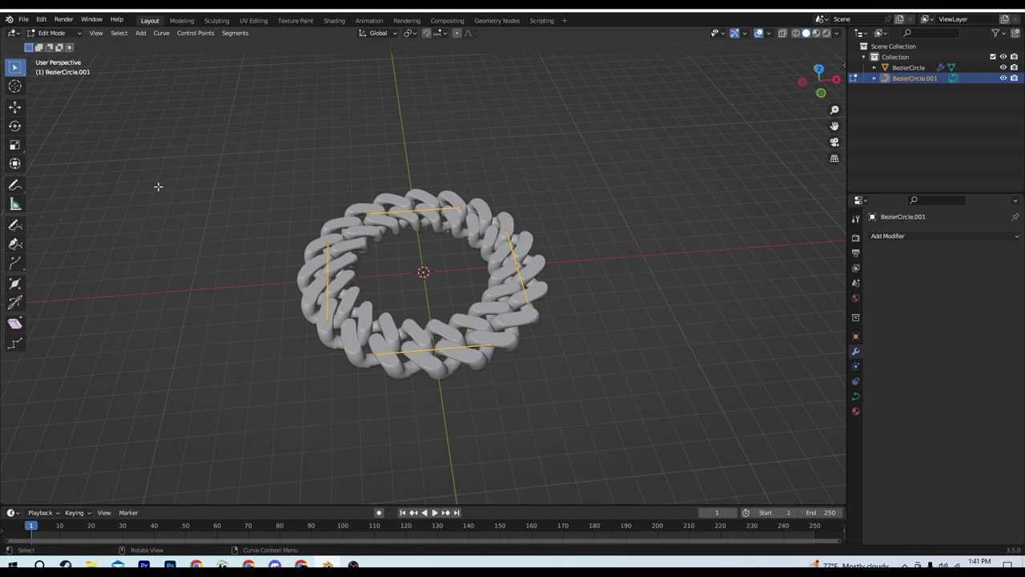
middle_drag(317, 328, 347, 330)
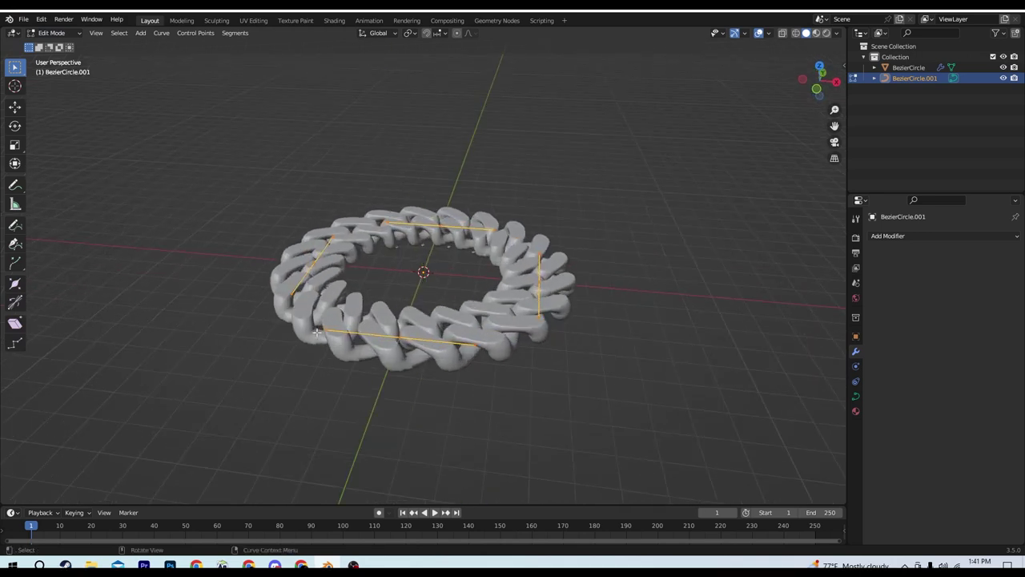
key(KP_1)
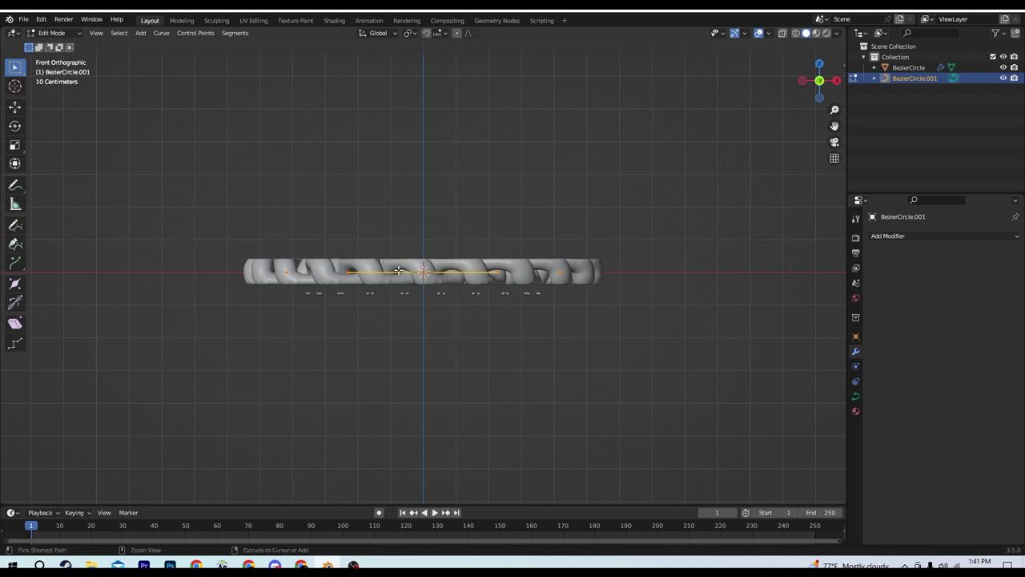
text(9)
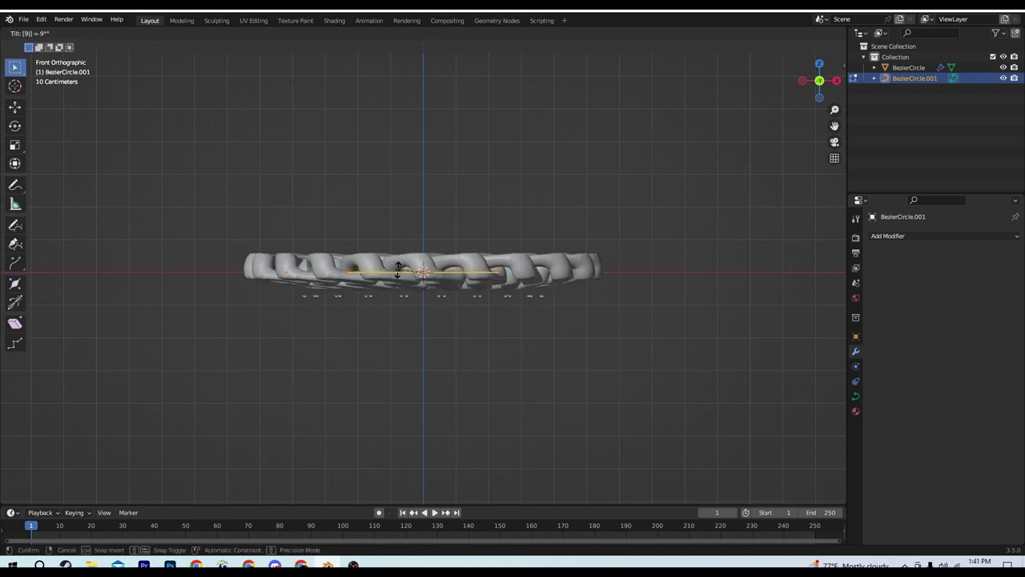
text(0)
key(Return)
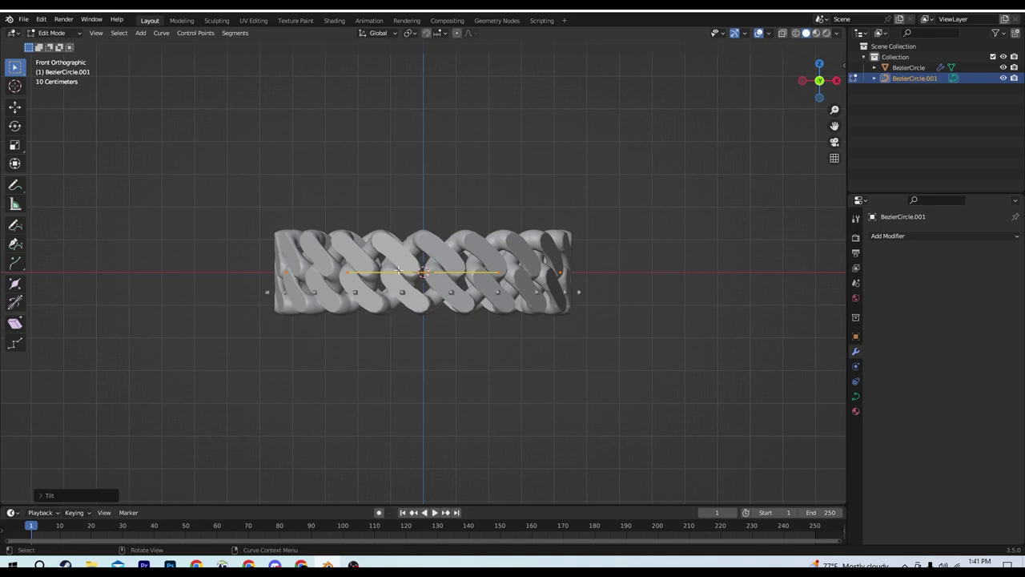
- Move the selected curve points down along Z to droop the chain
key(g)
key(z)
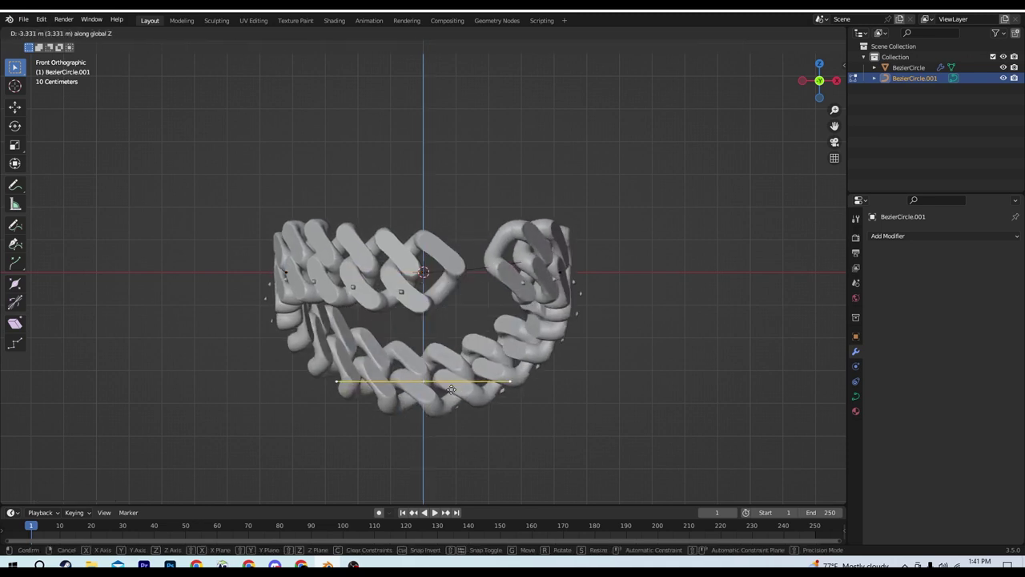
click(456, 418)
mouse_move(456, 419)
middle_down()
mouse_move(455, 345)
mouse_move(439, 358)
middle_up()
key(KP_1)
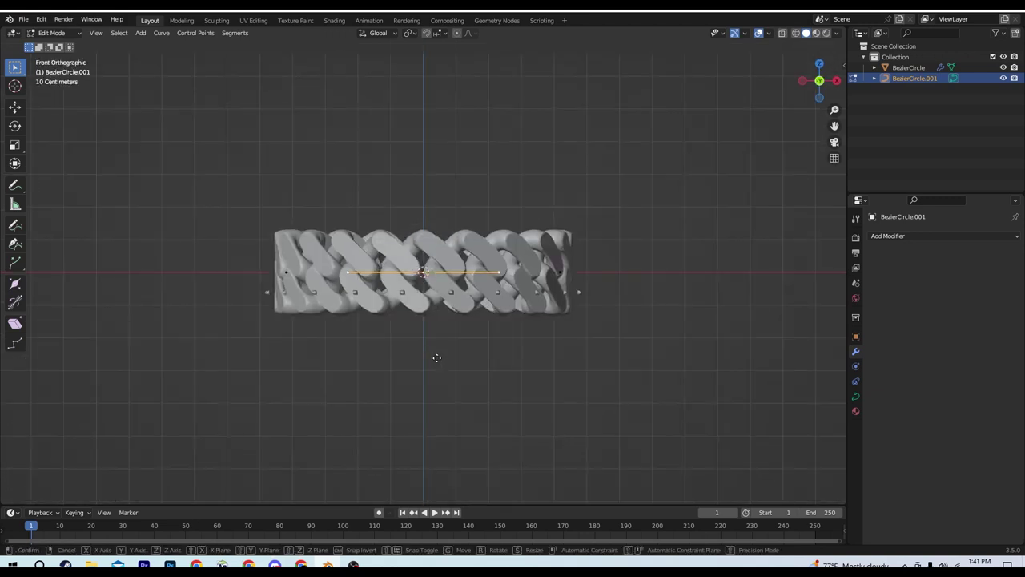
- Pull the points much further down along Z, stretching the guide curve into a tall loop
key(g)
key(z)
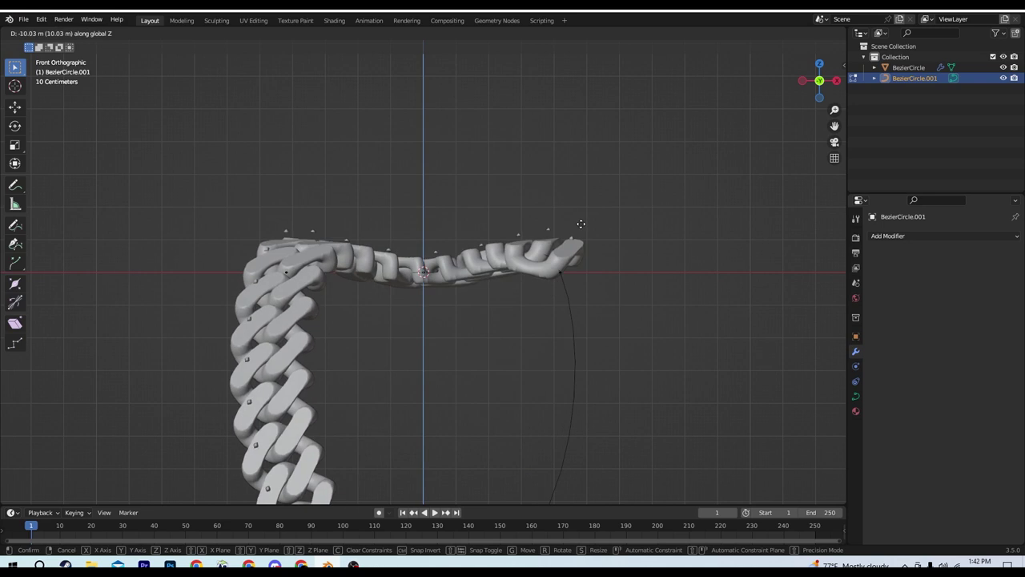
click(579, 243)
scroll(579, 243, down, 2)
shift+middle_drag(579, 243, 588, 171)
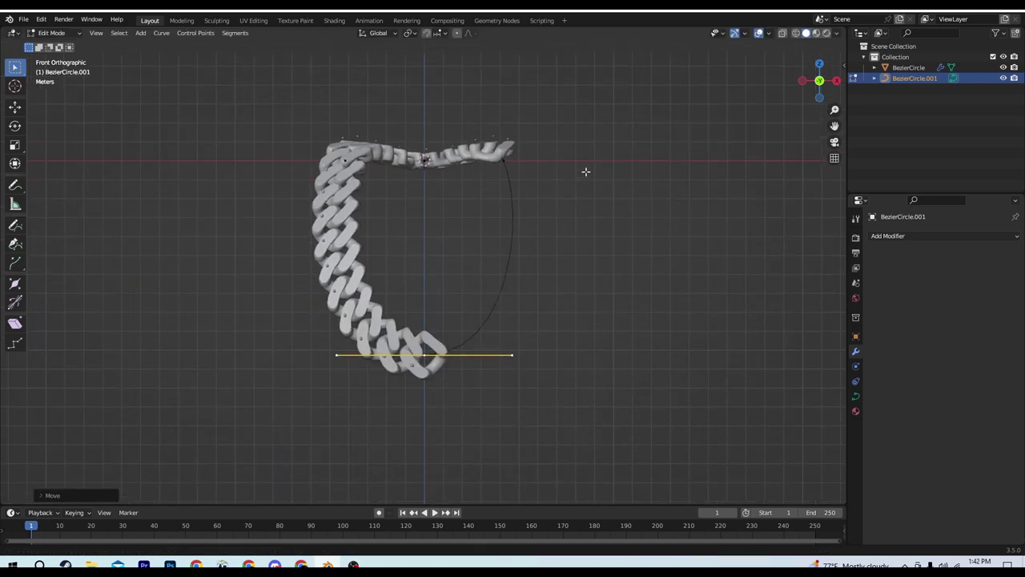
scroll(534, 181, up, 1)
mouse_move(527, 164)
middle_down()
mouse_move(537, 180)
mouse_move(491, 194)
mouse_move(536, 173)
mouse_move(501, 178)
mouse_move(449, 137)
mouse_move(472, 189)
mouse_move(475, 164)
mouse_move(478, 187)
mouse_move(469, 167)
mouse_move(457, 216)
middle_up()
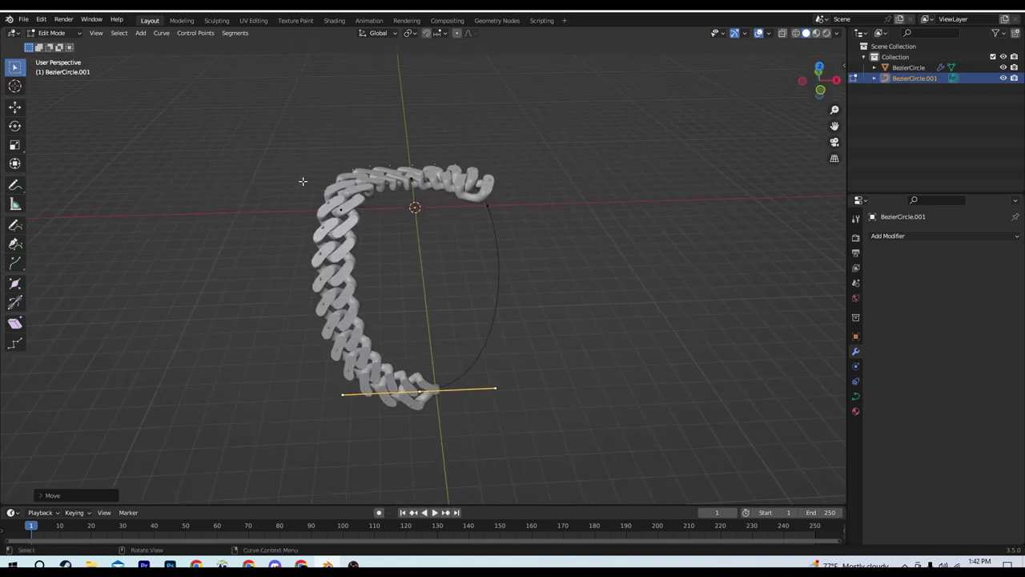
- Back in Object Mode, raise the chain's Array Count to 30 and scale it up slightly
click(895, 69)
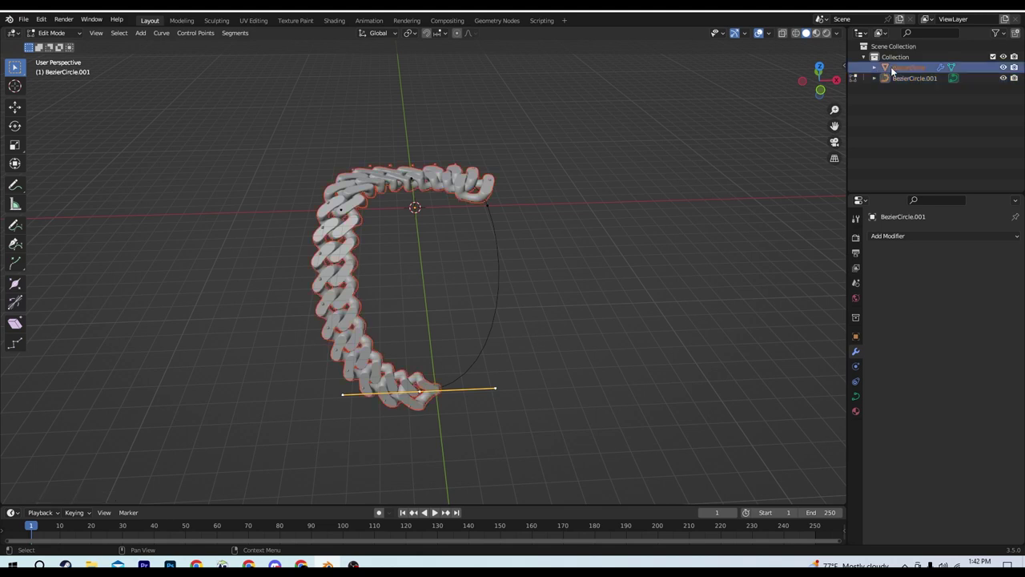
click(64, 45)
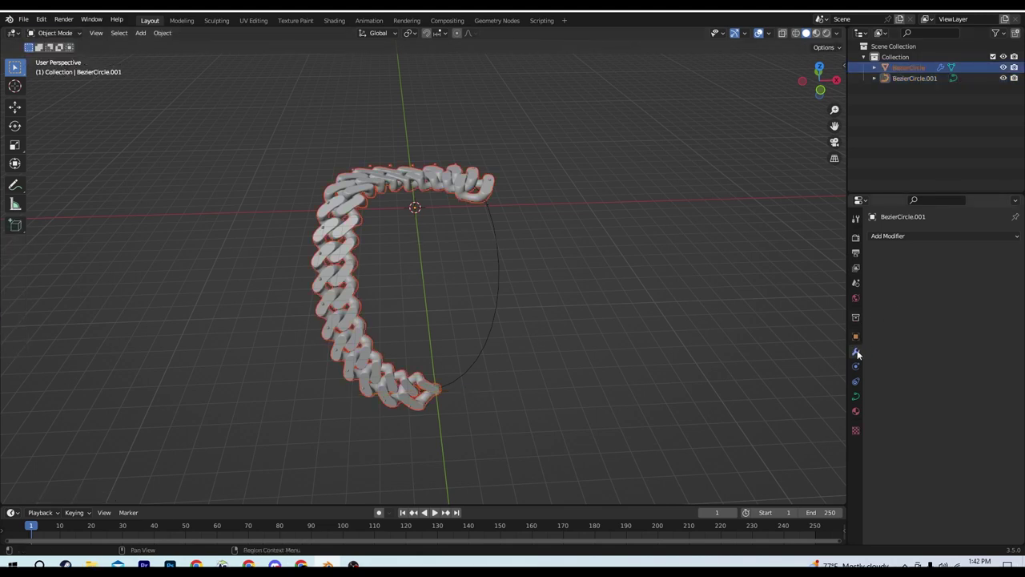
click(443, 168)
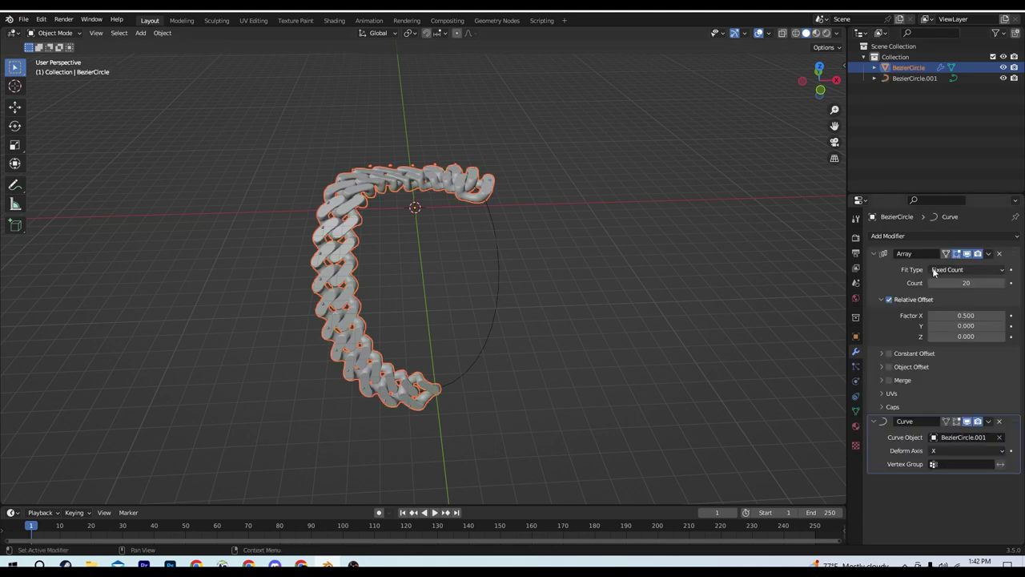
drag(965, 282, 976, 282)
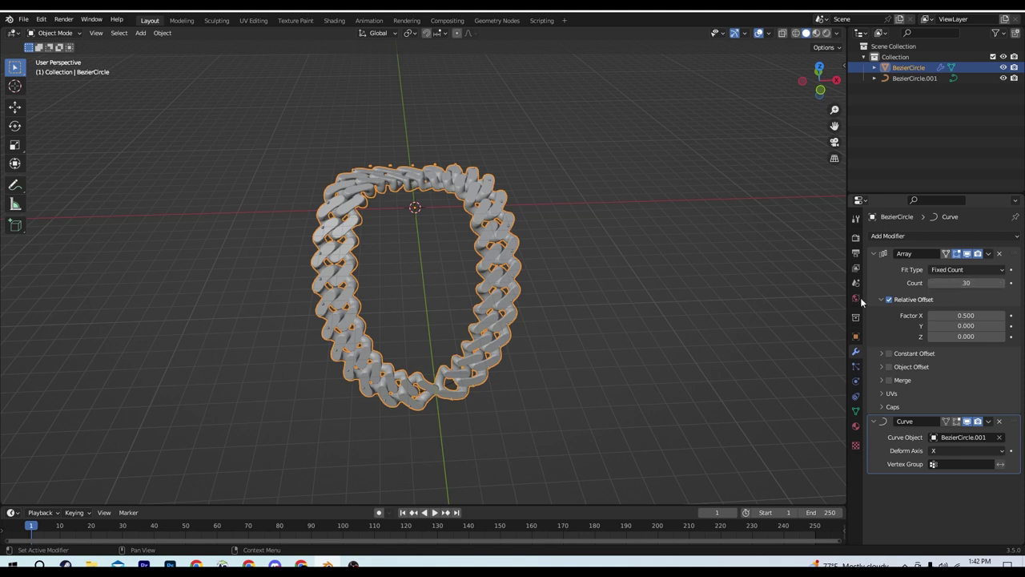
key(s)
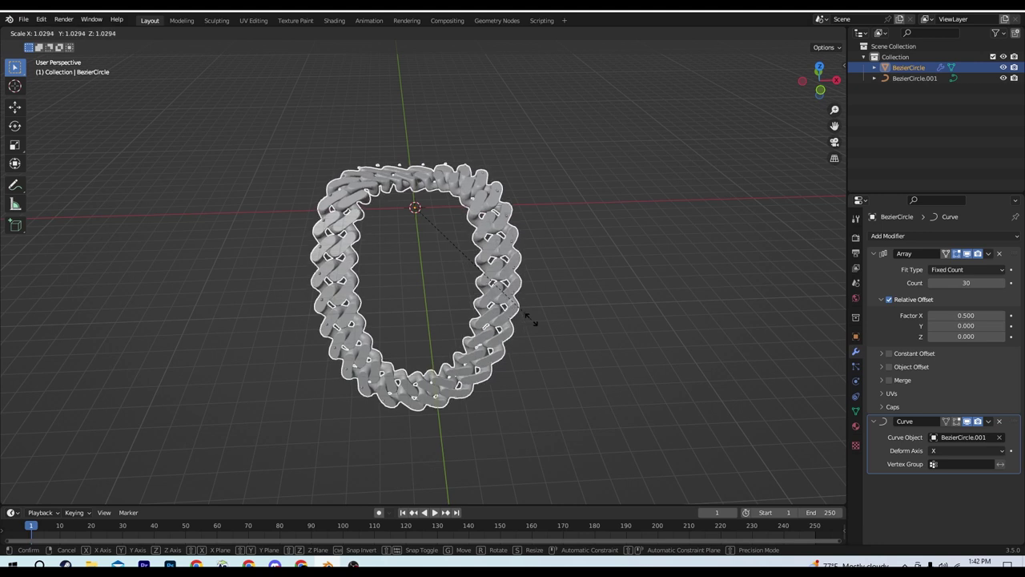
click(511, 268)
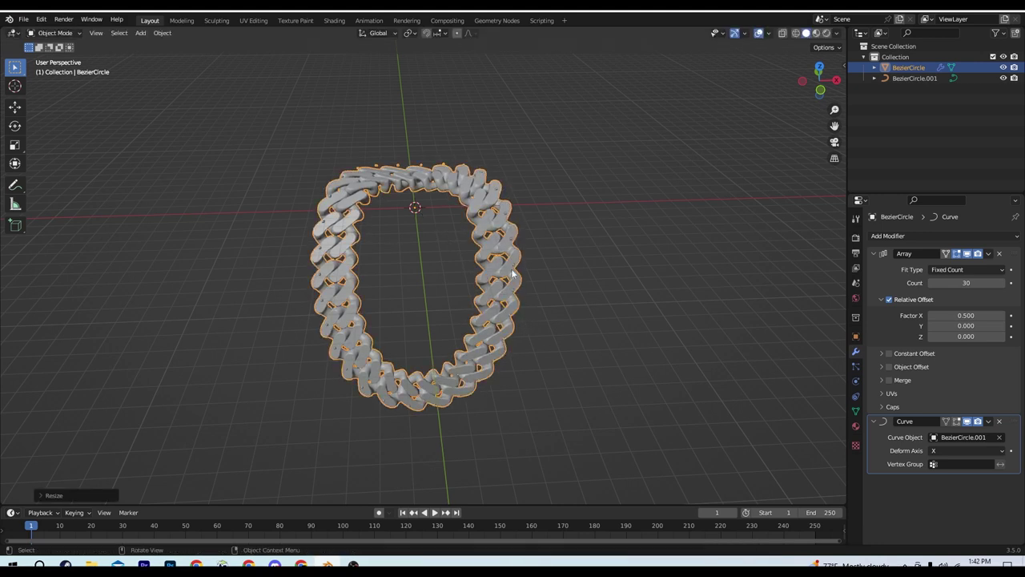
- In the Shading workspace, create a new material for the chain
click(334, 21)
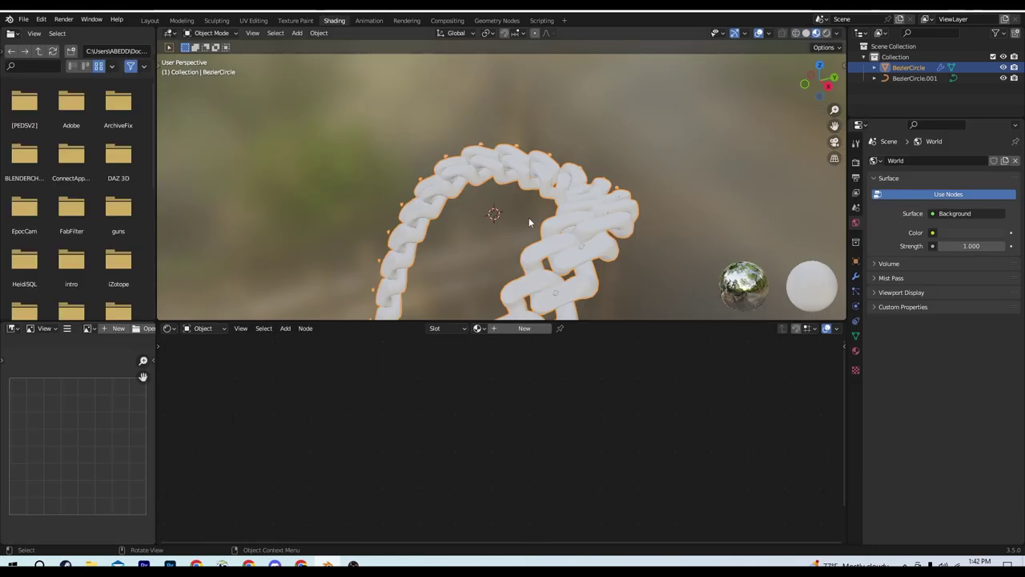
mouse_move(535, 224)
middle_down()
mouse_move(562, 139)
mouse_move(658, 154)
mouse_move(588, 143)
mouse_move(649, 199)
mouse_move(598, 162)
mouse_move(634, 171)
middle_up()
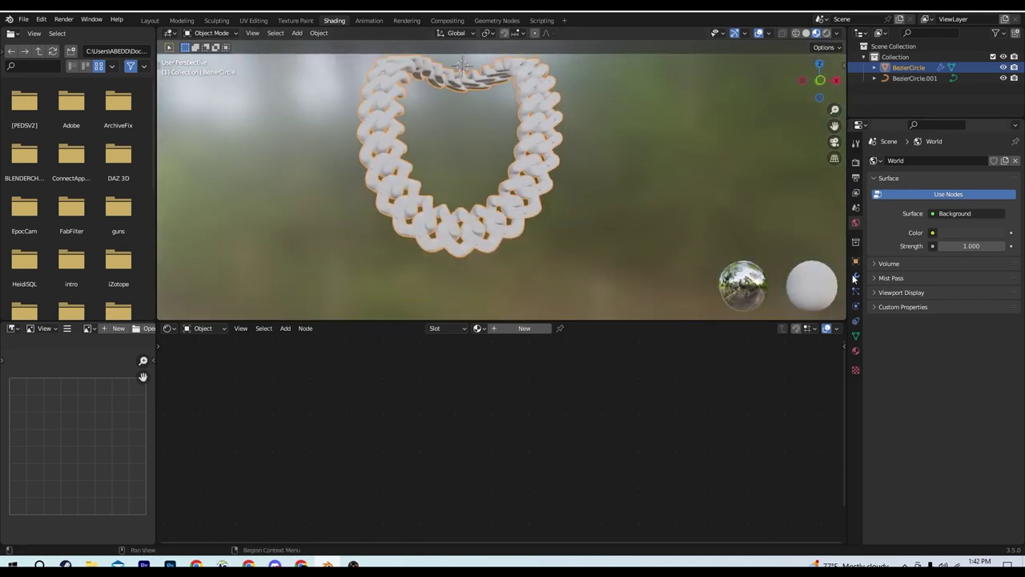
click(856, 352)
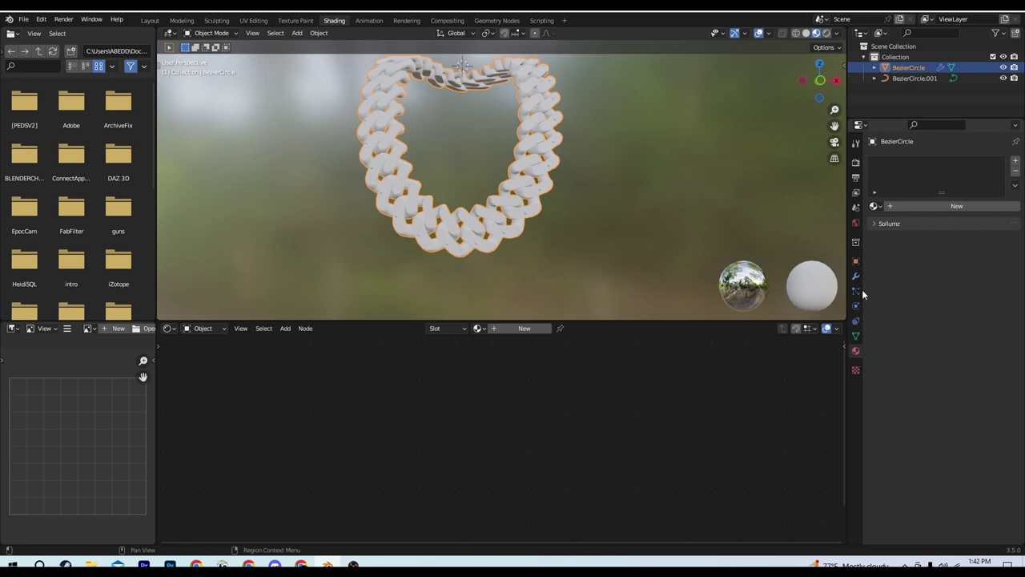
click(905, 206)
- Make the material yellow with Metallic 1.000 and Roughness 0.217, then go back to Layout
click(948, 318)
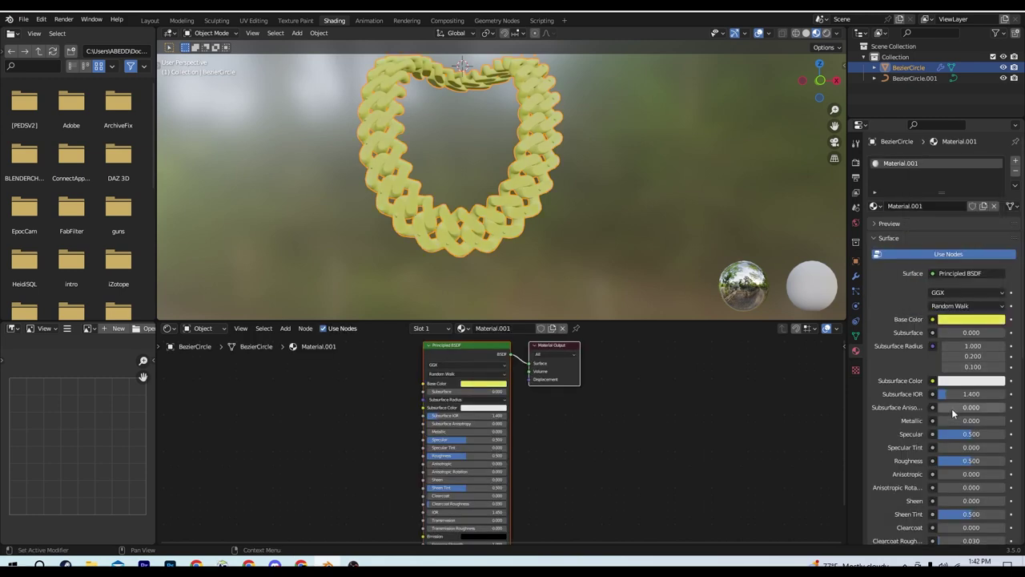
drag(953, 421, 1007, 425)
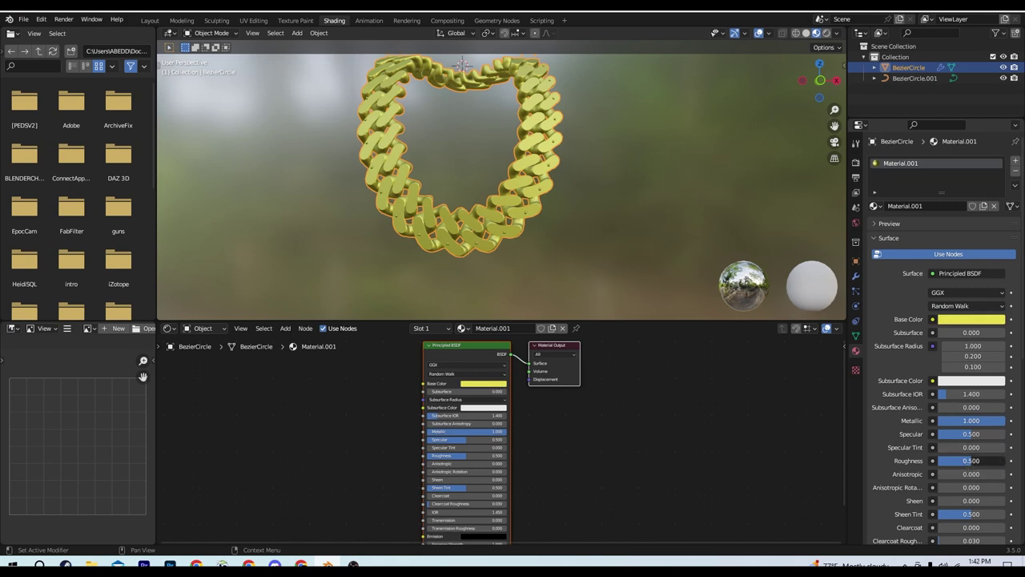
drag(970, 460, 953, 461)
mouse_move(499, 157)
middle_down()
mouse_move(541, 215)
mouse_move(492, 137)
middle_up()
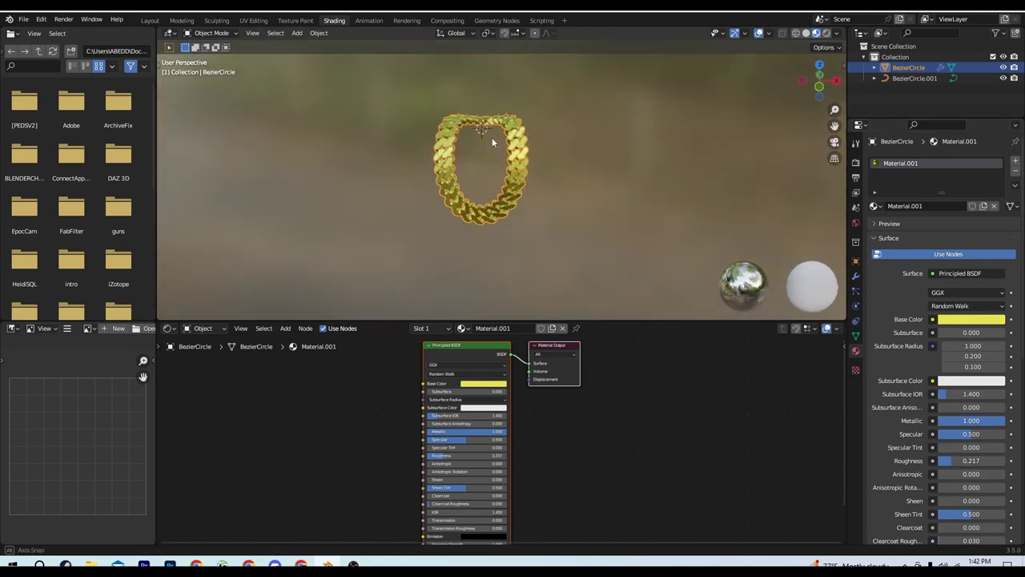
click(149, 21)
middle_drag(362, 155, 781, 47)
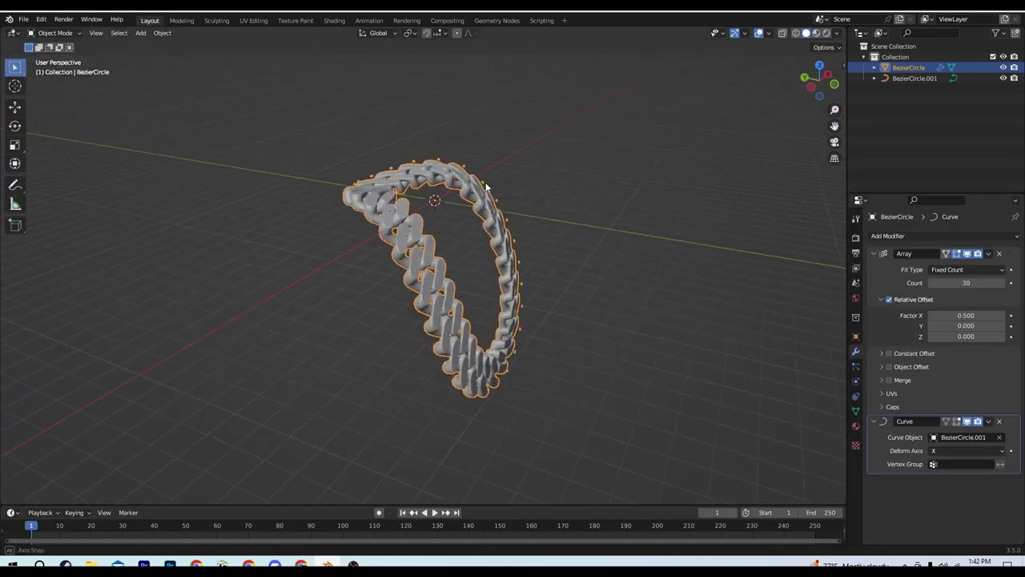
- Show the gold material preview, select the chain and its curve, and raise them along Z
click(821, 35)
key(a)
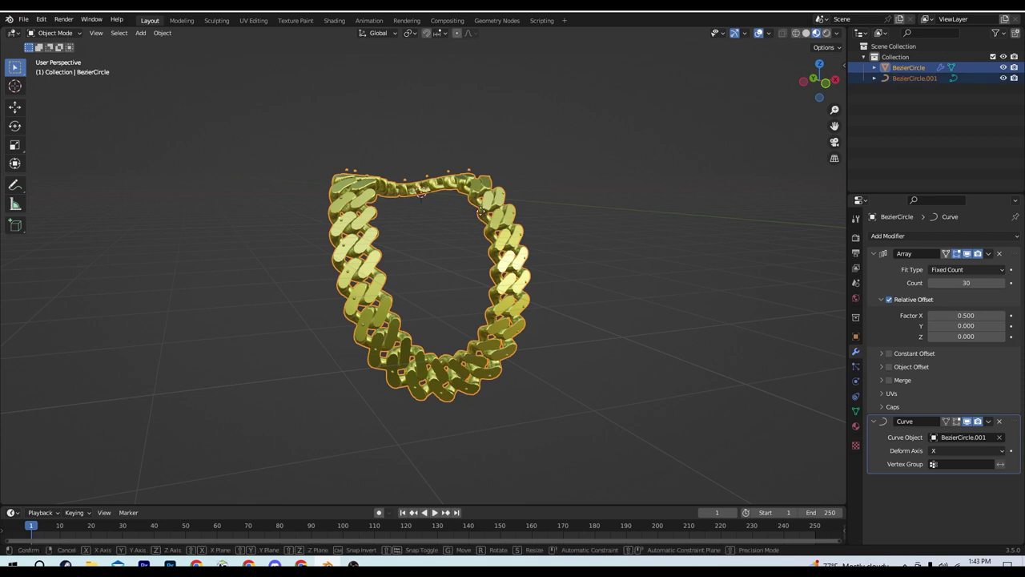
key(g)
key(z)
click(496, 118)
scroll(497, 119, down, 5)
mouse_move(499, 156)
middle_down()
mouse_move(526, 172)
mouse_move(490, 165)
mouse_move(500, 179)
mouse_move(485, 197)
mouse_move(534, 208)
mouse_move(577, 244)
mouse_move(490, 253)
mouse_move(456, 240)
mouse_move(489, 215)
mouse_move(496, 226)
mouse_move(485, 334)
mouse_move(438, 314)
mouse_move(527, 320)
mouse_move(530, 334)
mouse_move(494, 330)
middle_up()
- Lift the chain higher along Z and view it in Rendered shading
key(g)
key(z)
click(501, 116)
scroll(455, 240, up, 5)
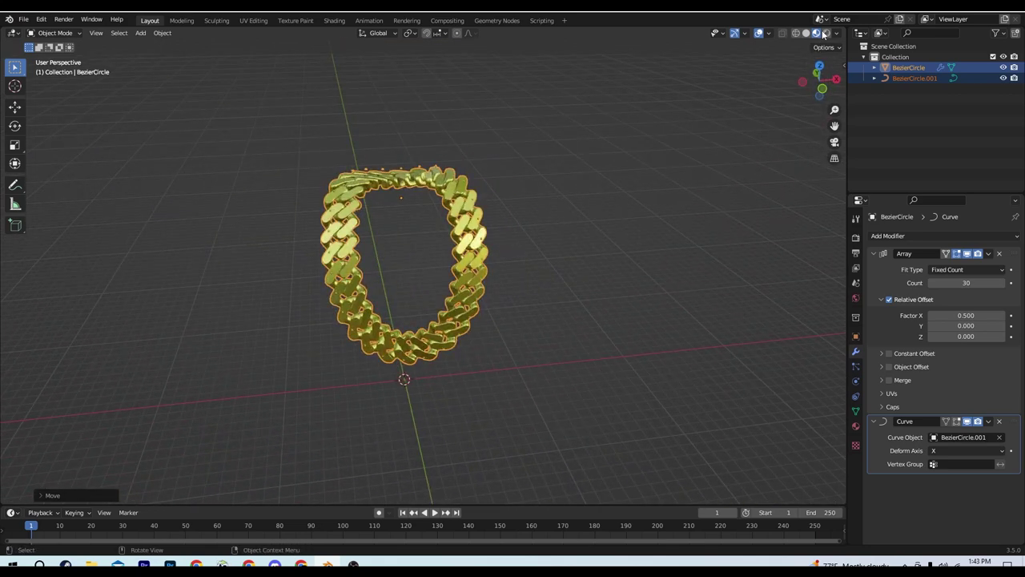
click(824, 35)
mouse_move(569, 252)
middle_down()
mouse_move(520, 228)
mouse_move(567, 229)
middle_up()
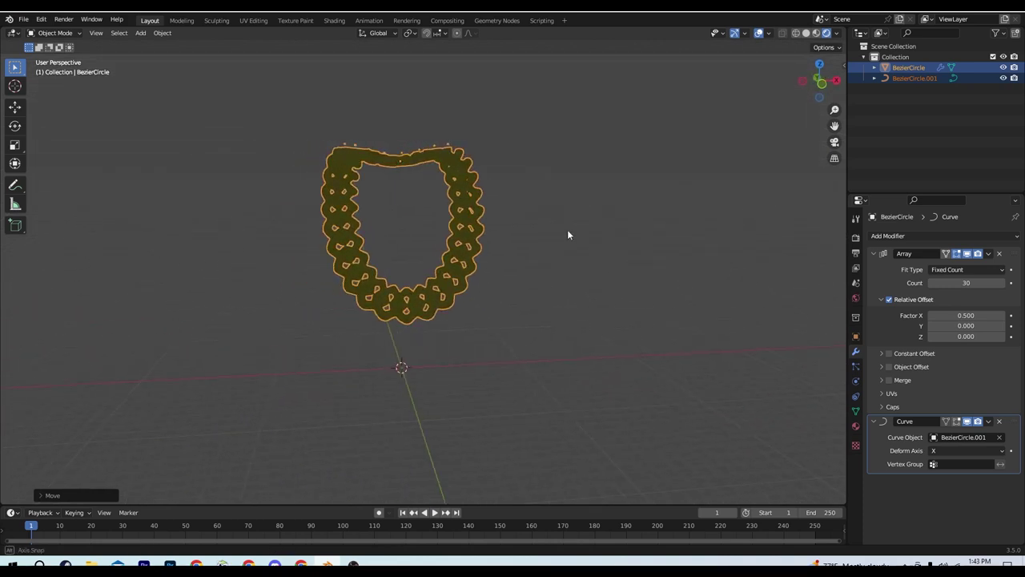
- Step through the Render, Output, View Layer and Scene properties to reach the World settings
click(856, 239)
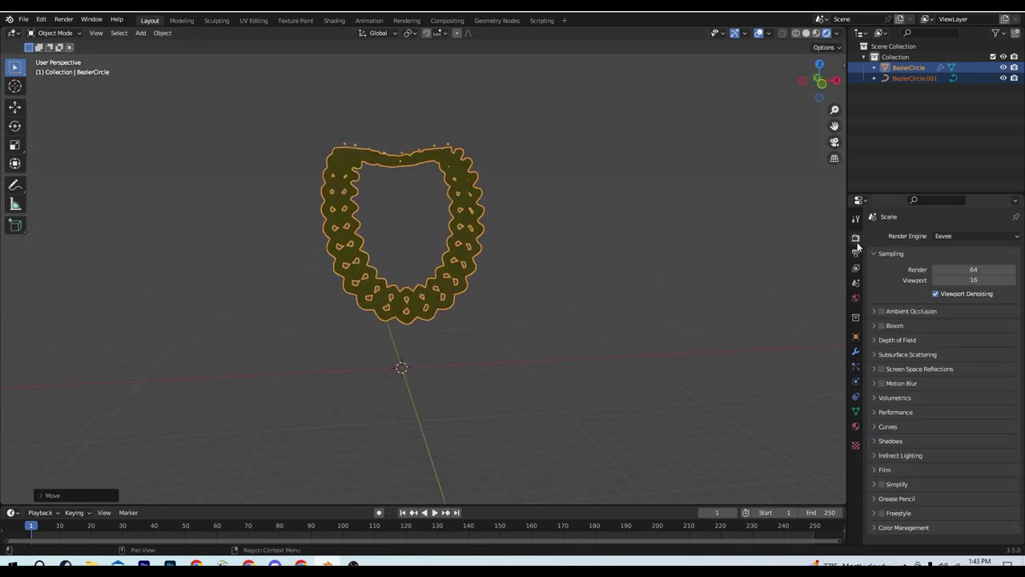
click(856, 253)
click(856, 268)
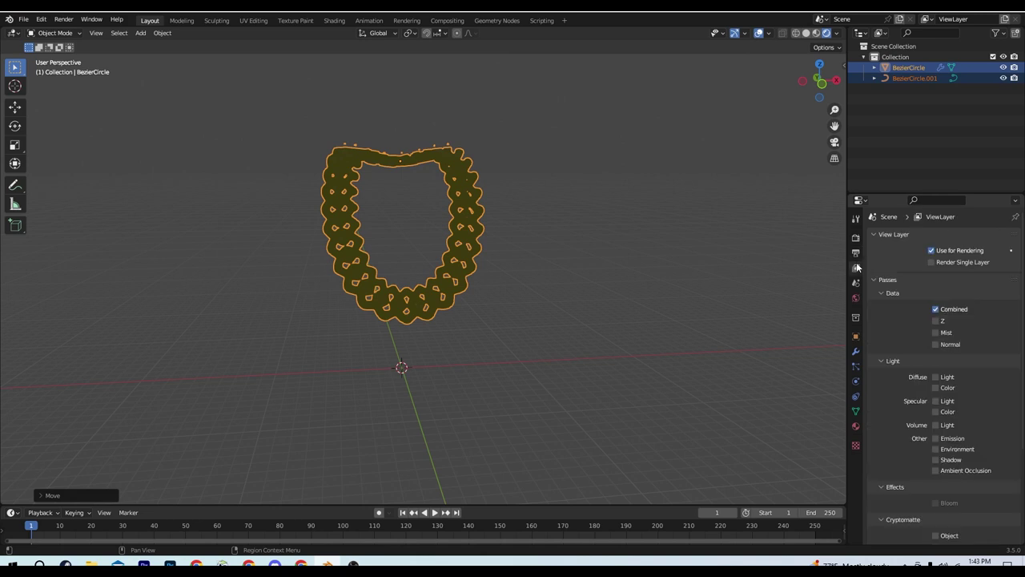
click(857, 284)
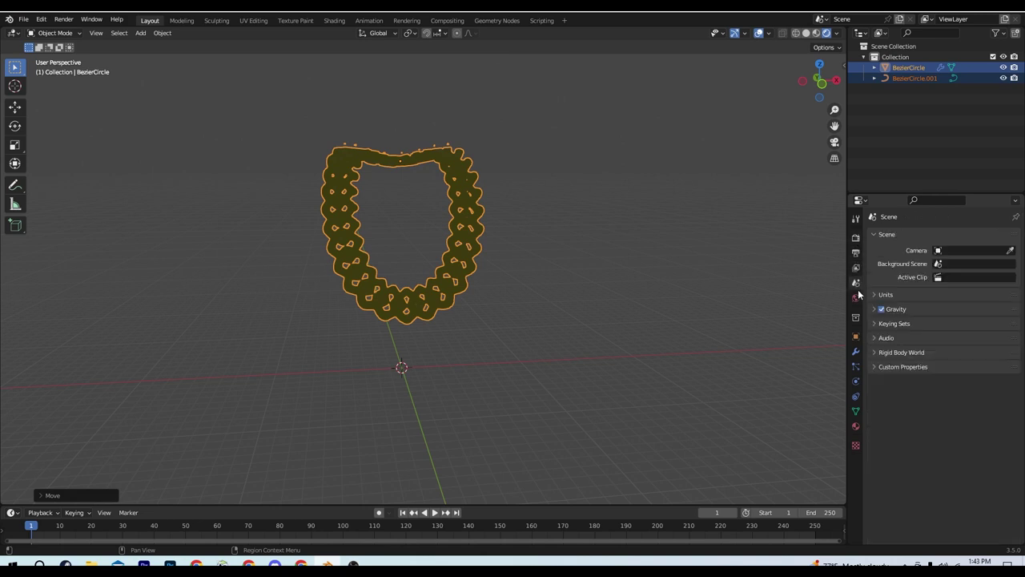
click(856, 297)
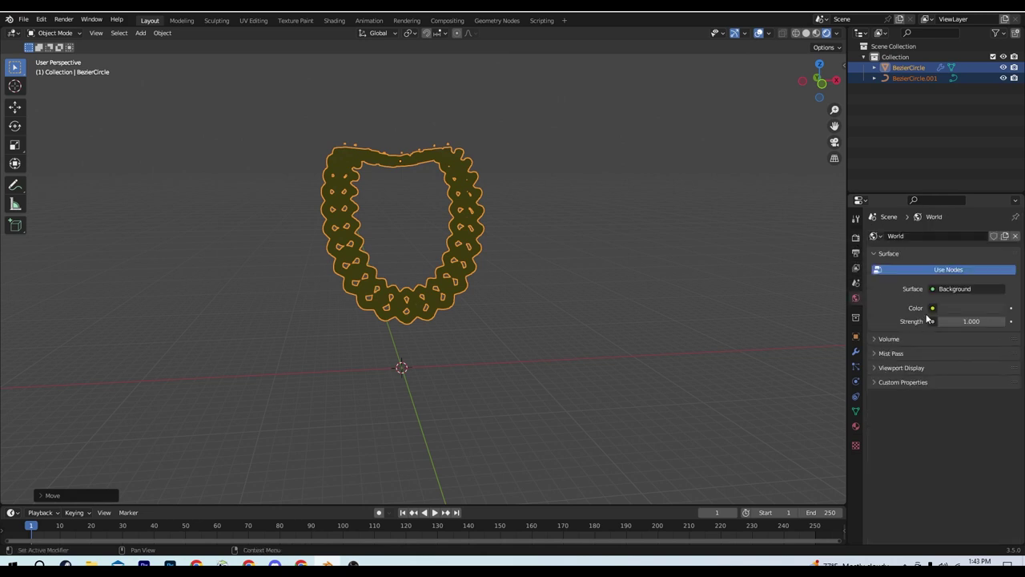
- Drive the world colour with a Checker Texture and put the chain into Edit Mode
click(933, 289)
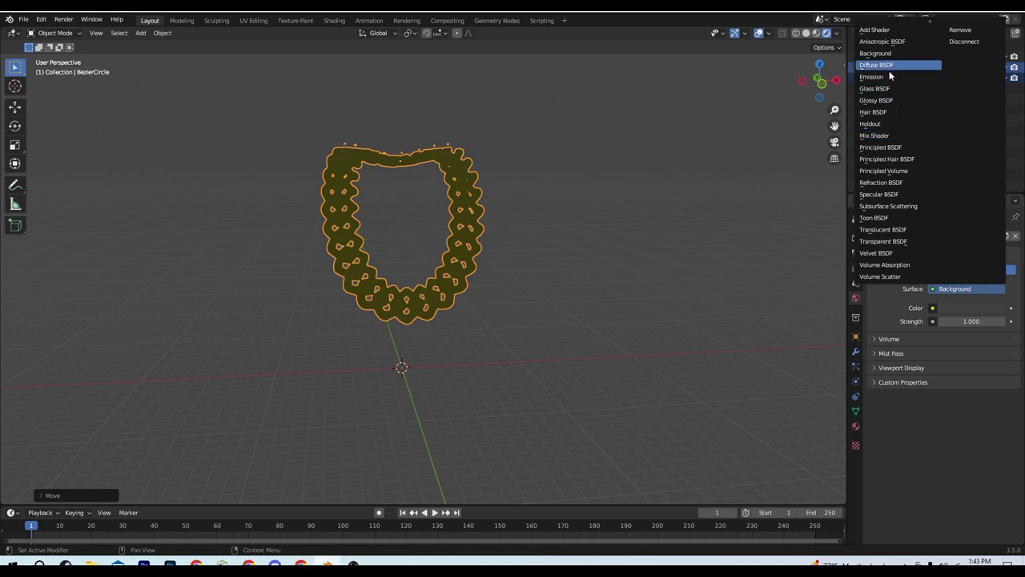
click(931, 308)
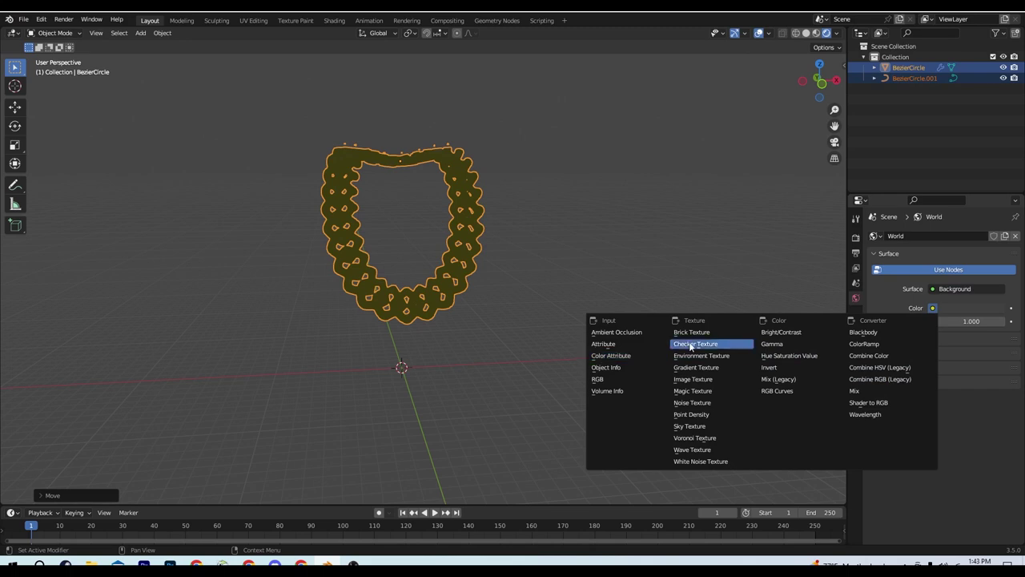
click(690, 345)
mouse_move(498, 234)
middle_down()
mouse_move(530, 236)
mouse_move(463, 228)
mouse_move(474, 241)
mouse_move(530, 234)
mouse_move(543, 266)
mouse_move(495, 264)
mouse_move(371, 116)
middle_up()
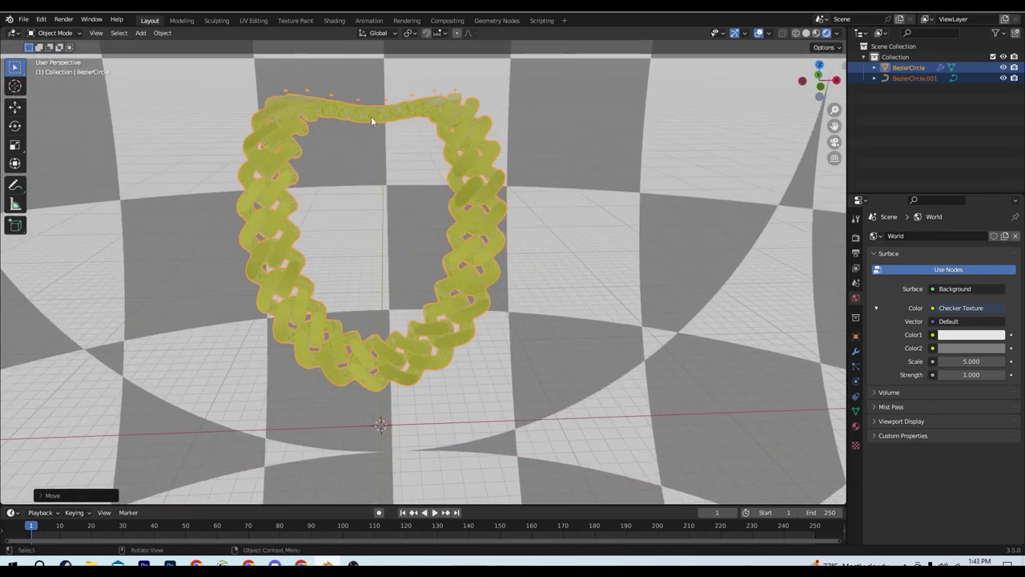
click(63, 33)
click(58, 58)
- Zoom onto the chain's end and delete the stray piece's faces
mouse_move(377, 240)
middle_down()
mouse_move(382, 147)
mouse_move(304, 157)
mouse_move(327, 188)
mouse_move(391, 179)
mouse_move(454, 209)
middle_up()
scroll(385, 200, up, 4)
key(alt+a)
scroll(304, 157, up, 4)
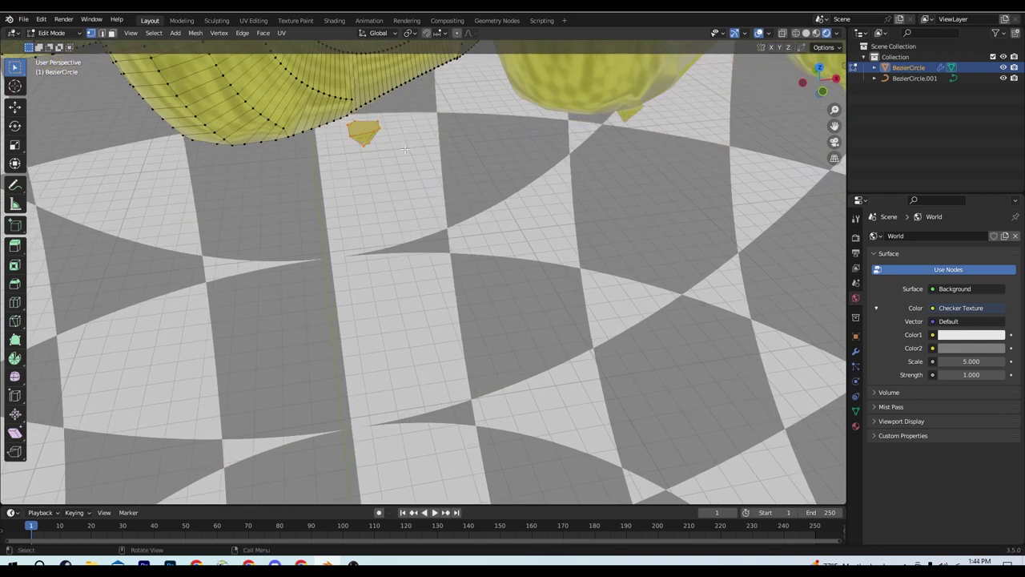
key(x)
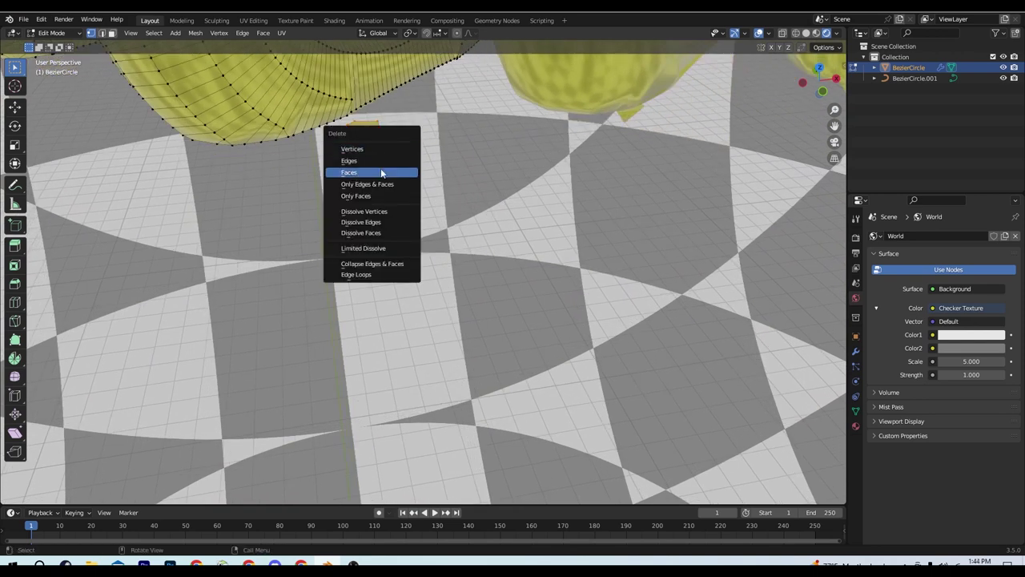
click(382, 173)
- Return to Object Mode and change viewport shading so the checker backdrop disappears
click(61, 34)
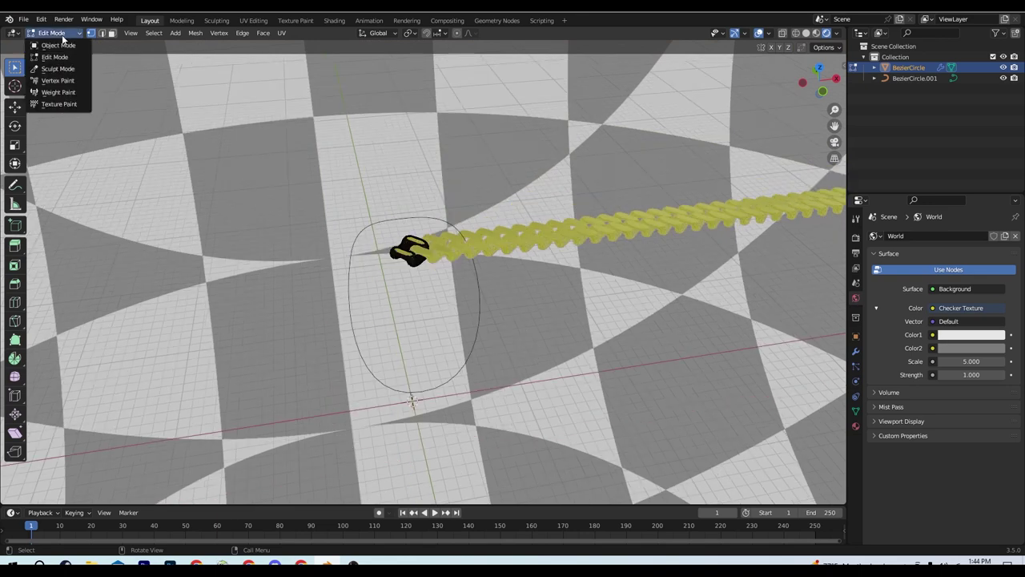
click(57, 44)
scroll(400, 244, up, 2)
scroll(401, 248, up, 2)
scroll(408, 240, up, 3)
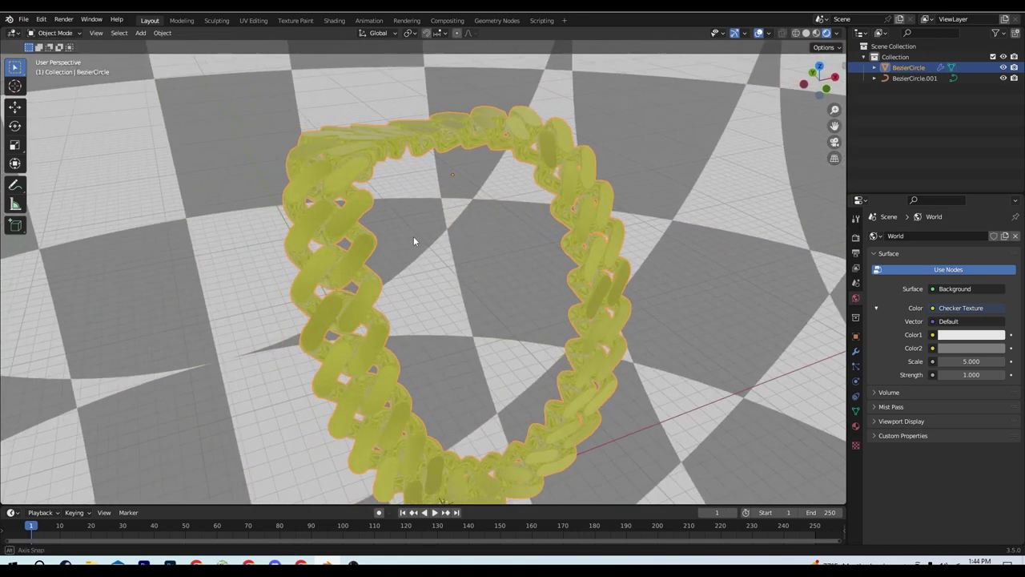
middle_drag(413, 240, 804, 40)
click(815, 35)
mouse_move(539, 222)
middle_down()
mouse_move(550, 190)
mouse_move(506, 188)
mouse_move(515, 209)
mouse_move(574, 222)
mouse_move(612, 188)
mouse_move(578, 174)
mouse_move(523, 216)
middle_up()
scroll(559, 214, down, 3)
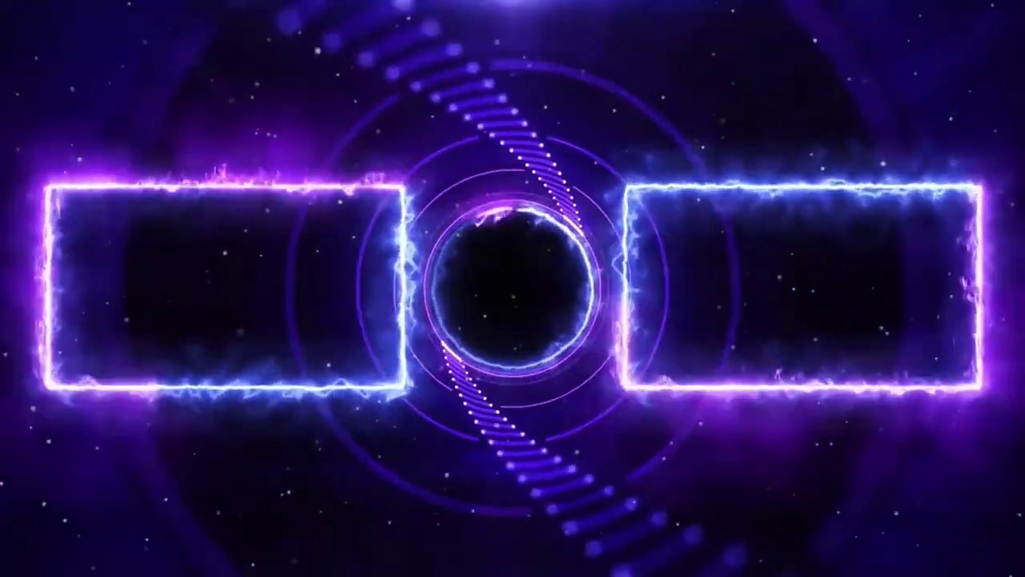